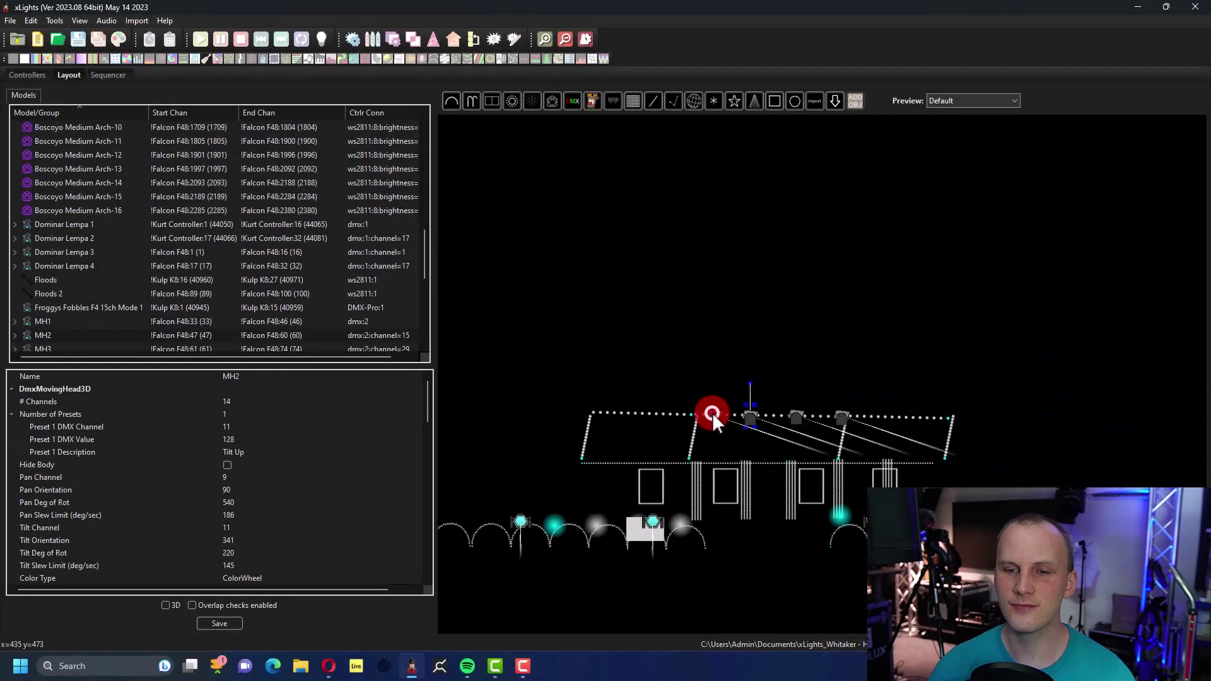
{"action": "left_click", "coordinate": [719, 419]}
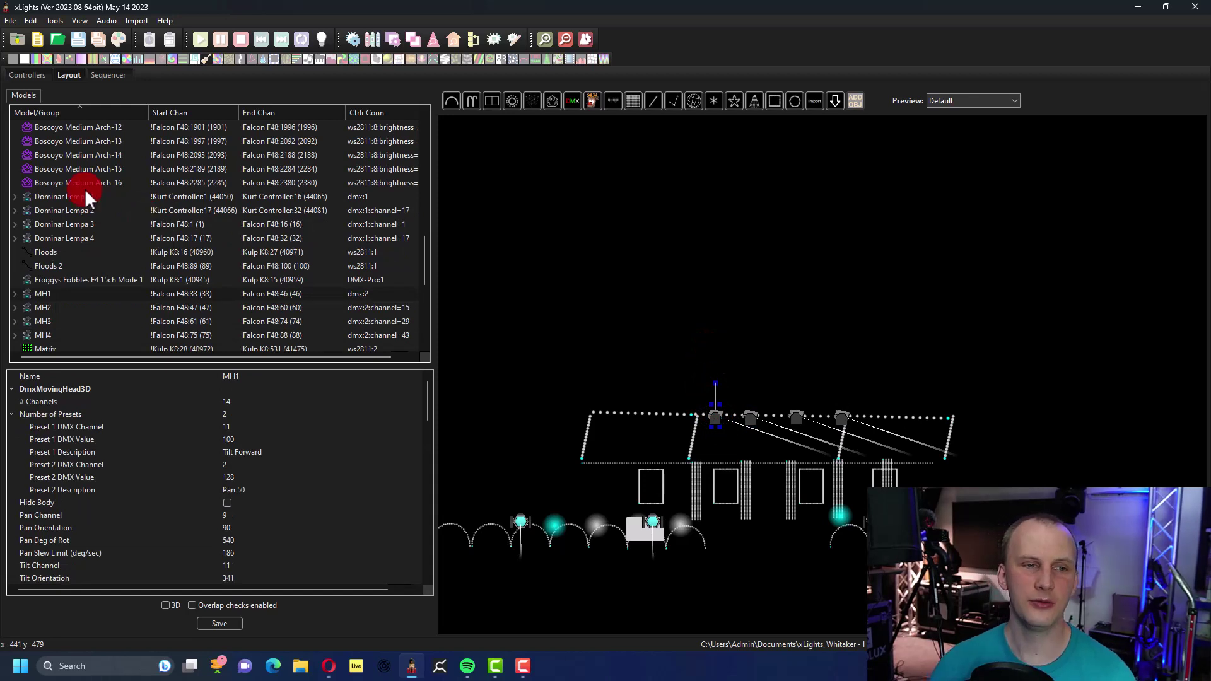
{"action": "left_click", "coordinate": [63, 200]}
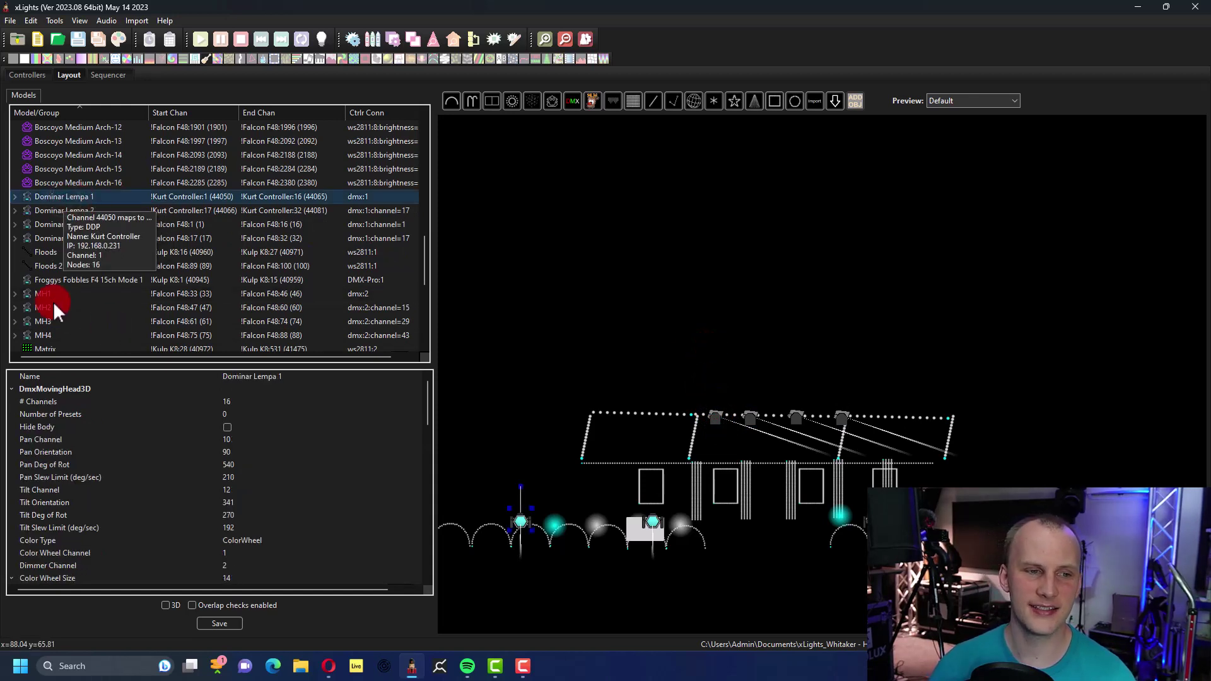
{"action": "left_click", "coordinate": [36, 292]}
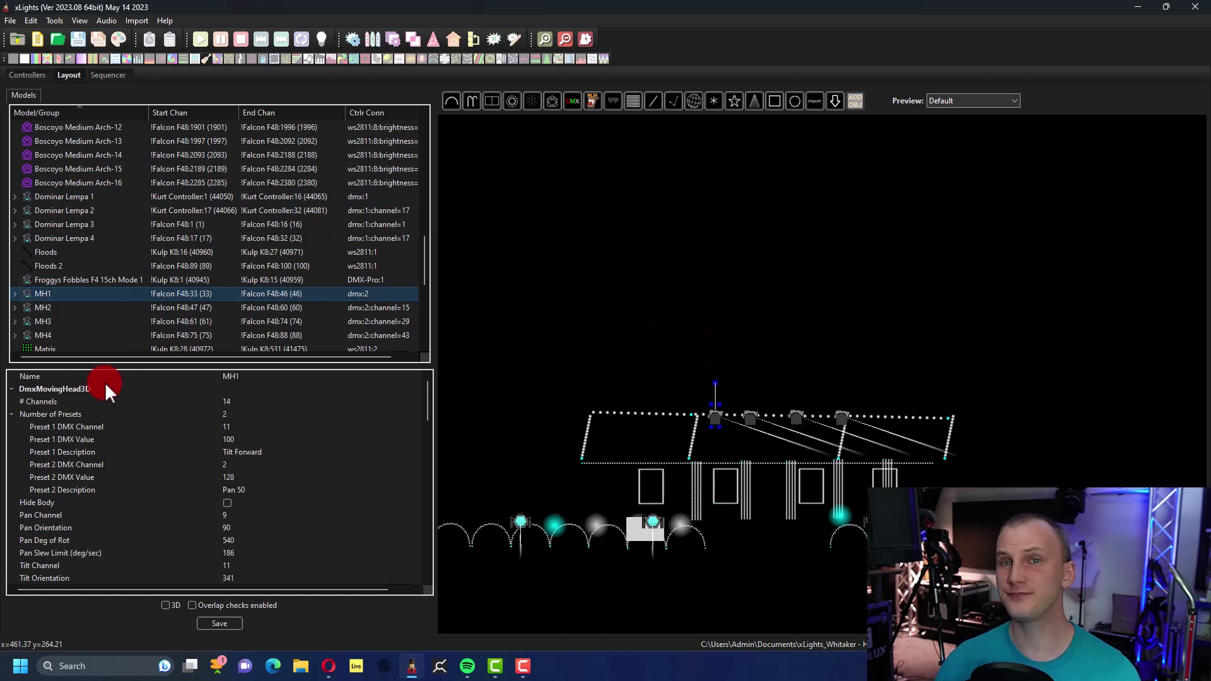
{"action": "left_click", "coordinate": [42, 417]}
{"action": "left_click", "coordinate": [224, 416]}
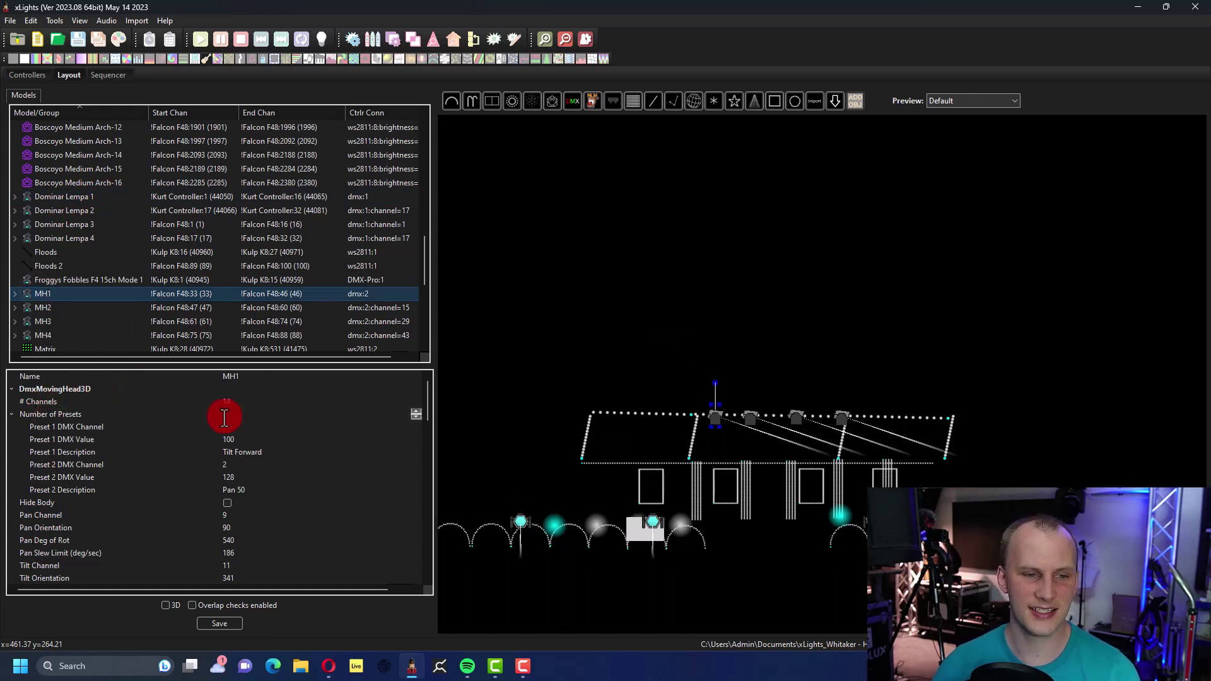
{"action": "left_click", "coordinate": [58, 308]}
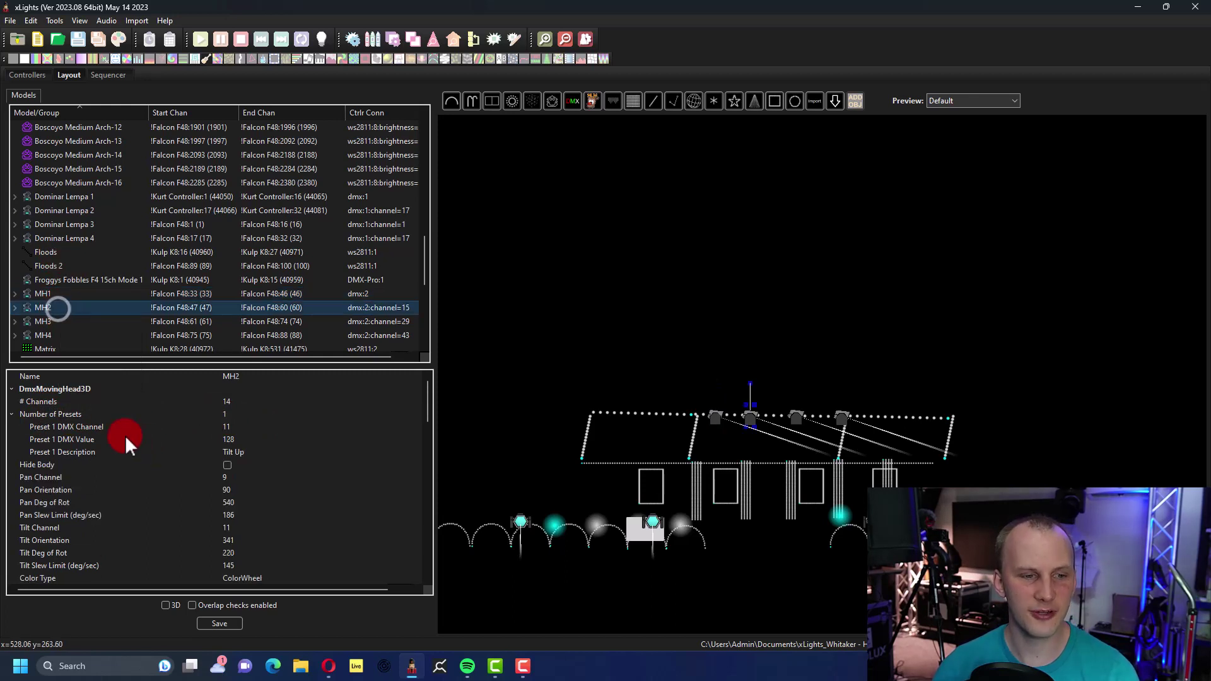
{"action": "left_click", "coordinate": [44, 295]}
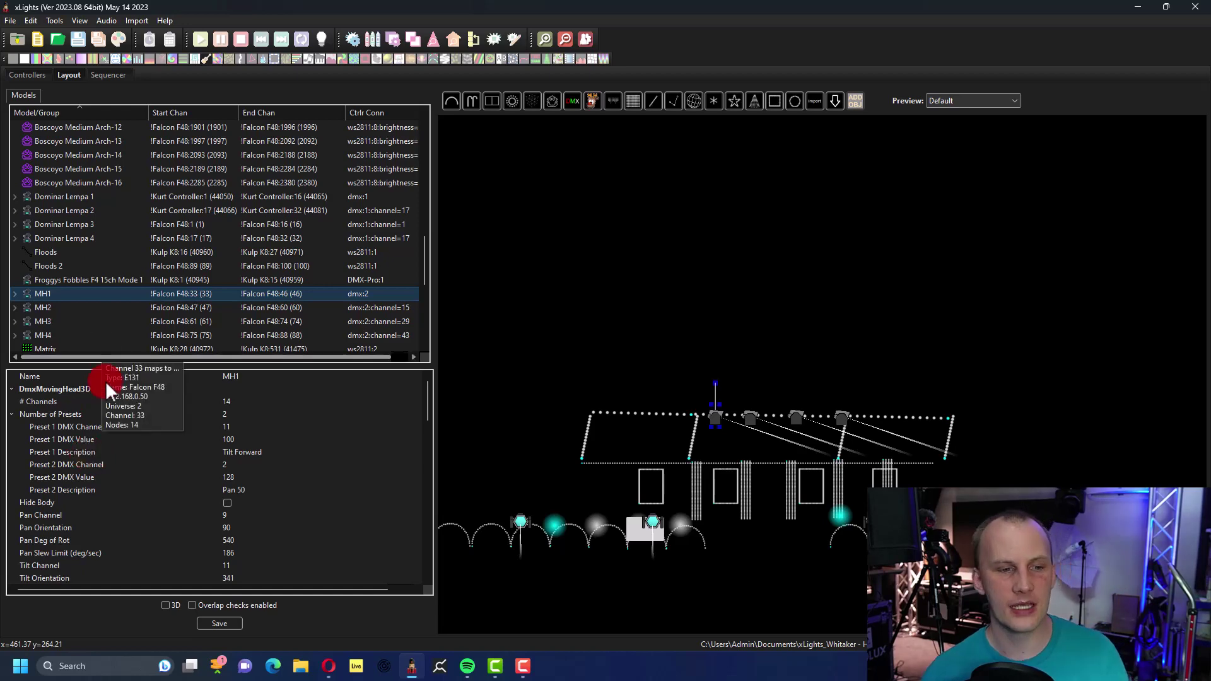
Create a new animation sequence in the Sequencer and open it with Quick Start
{"action": "left_click", "coordinate": [107, 76]}
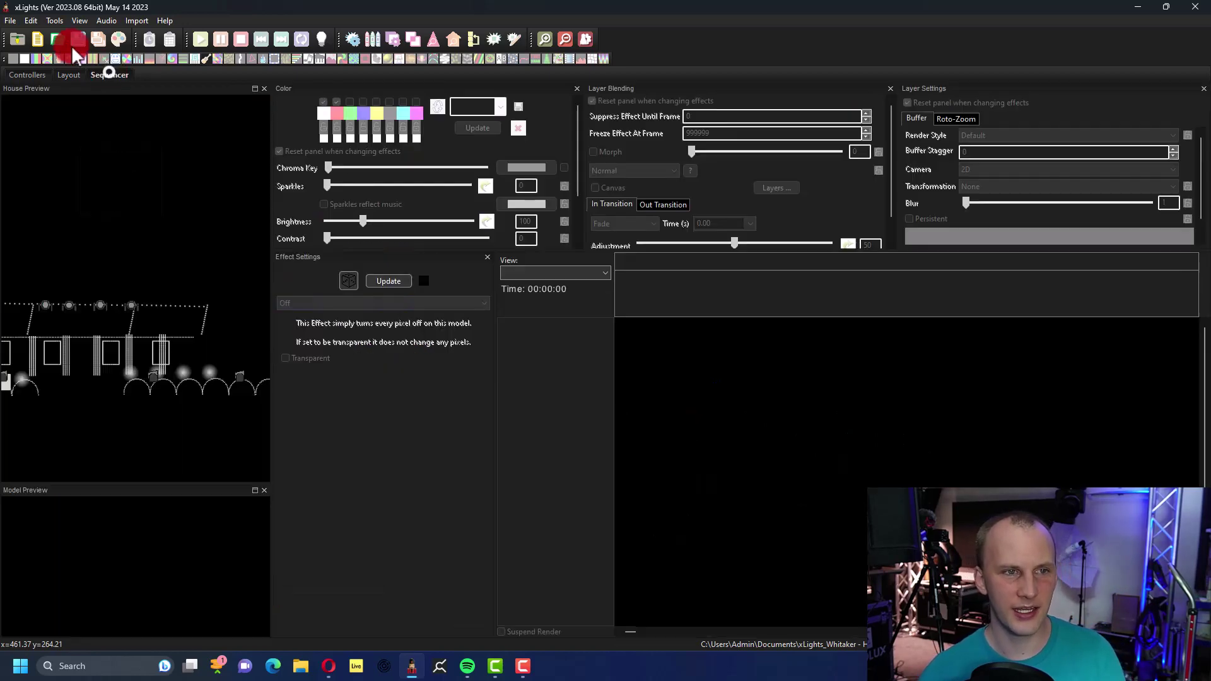
{"action": "left_click", "coordinate": [37, 39]}
{"action": "left_click", "coordinate": [171, 205]}
{"action": "left_click", "coordinate": [203, 202]}
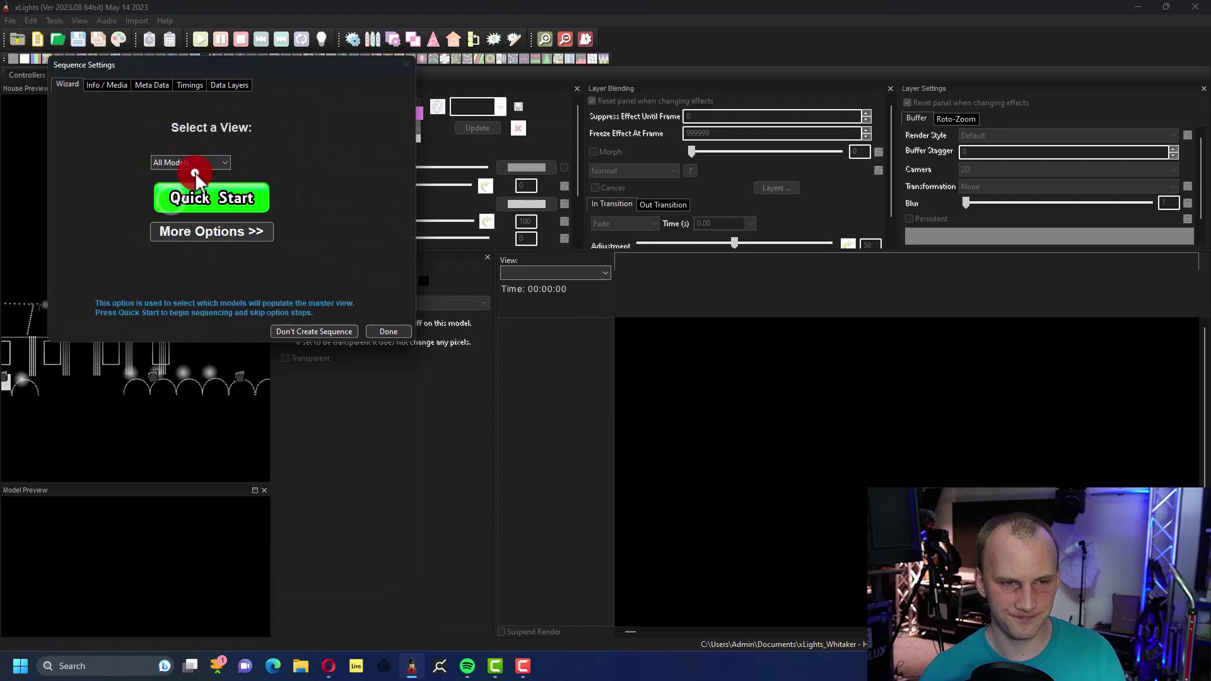
{"action": "left_click", "coordinate": [205, 195]}
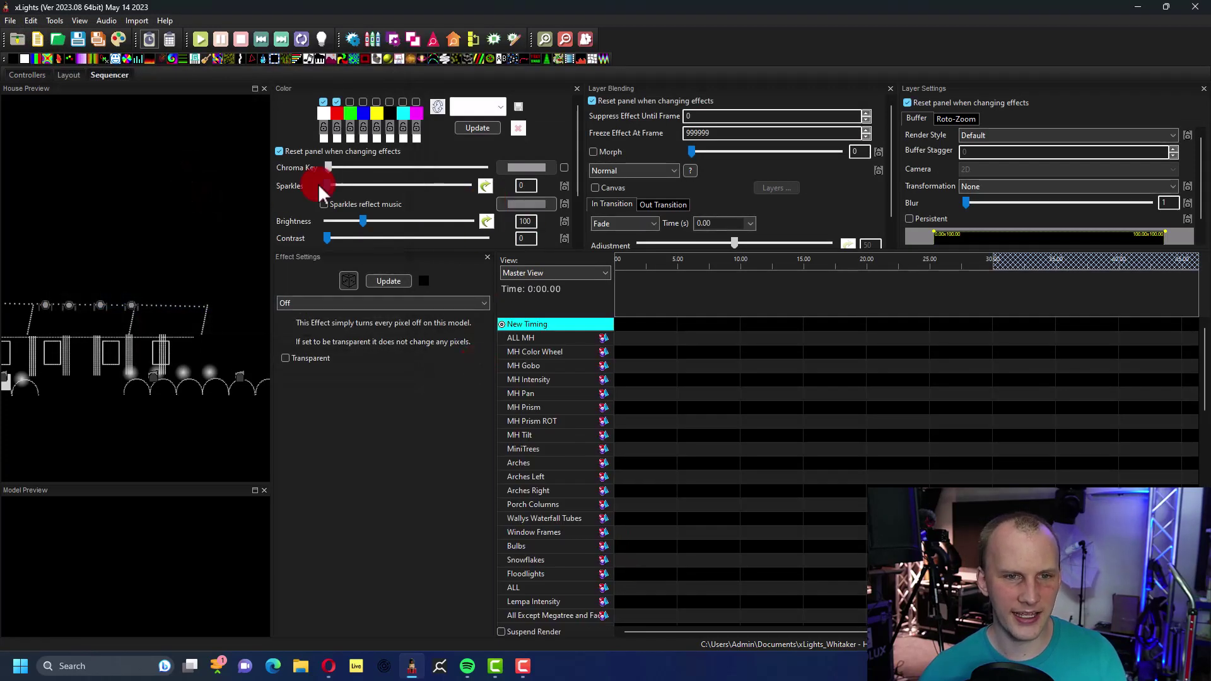
Expand ALL MH into MH1–MH4, reset the house preview, and place a DMX effect on MH1 at the start
{"action": "double_click", "coordinate": [543, 337]}
{"action": "left_click", "coordinate": [536, 352]}
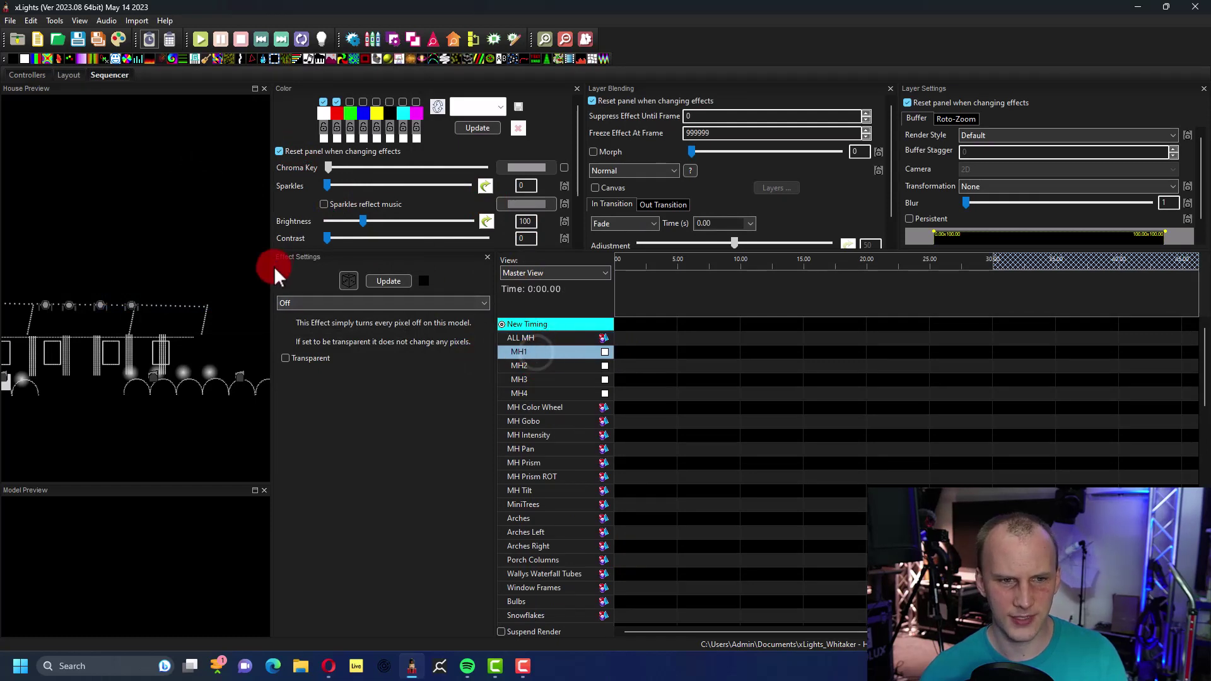
{"action": "scroll", "coordinate": [19, 323], "scroll_direction": "up", "scroll_amount": 3}
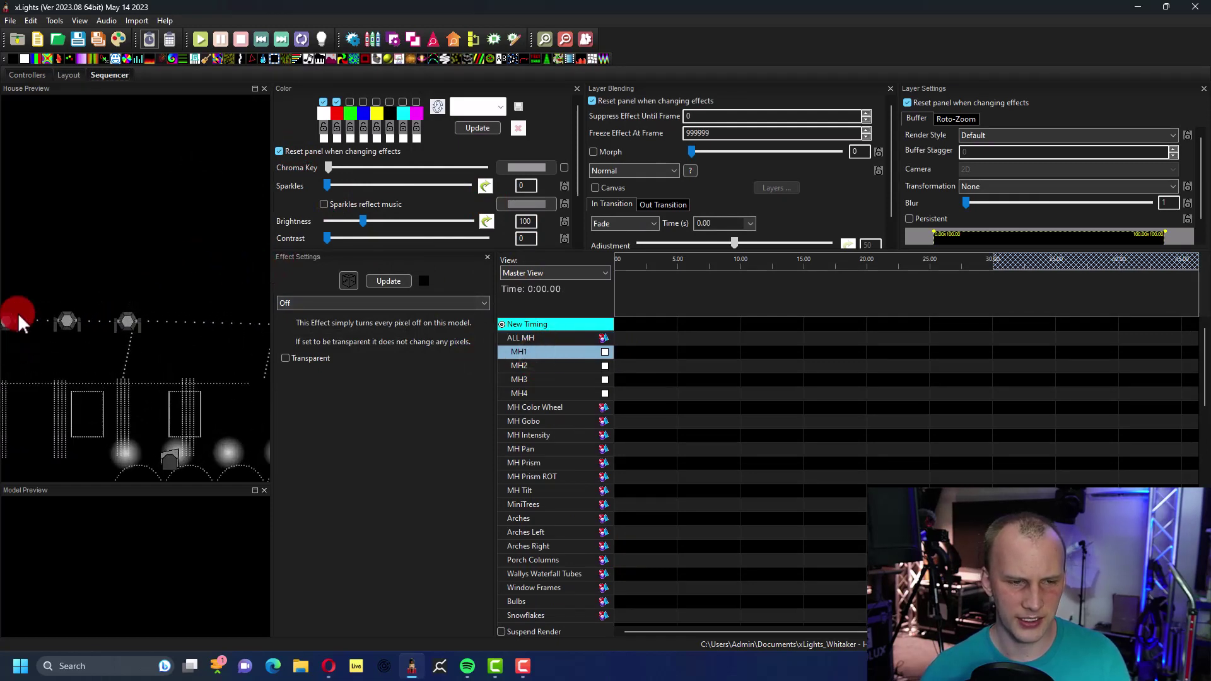
{"action": "right_click", "coordinate": [69, 290]}
{"action": "left_click", "coordinate": [85, 306]}
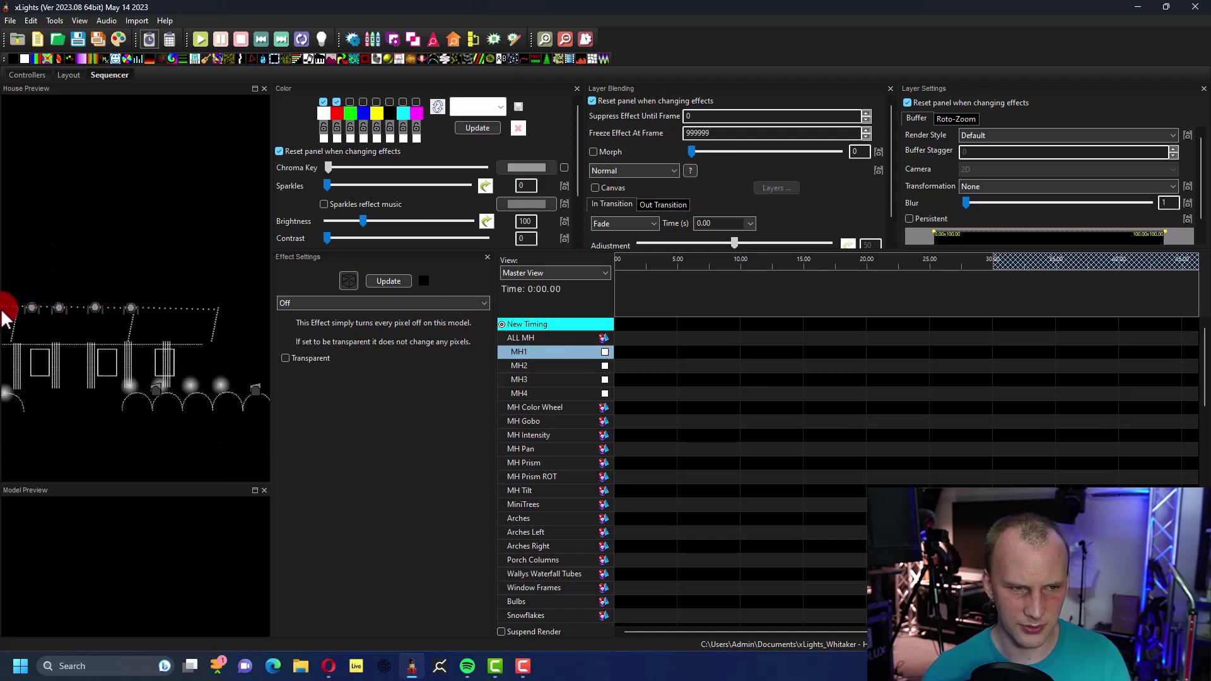
{"action": "left_click_drag", "start_coordinate": [3, 312], "coordinate": [10, 319]}
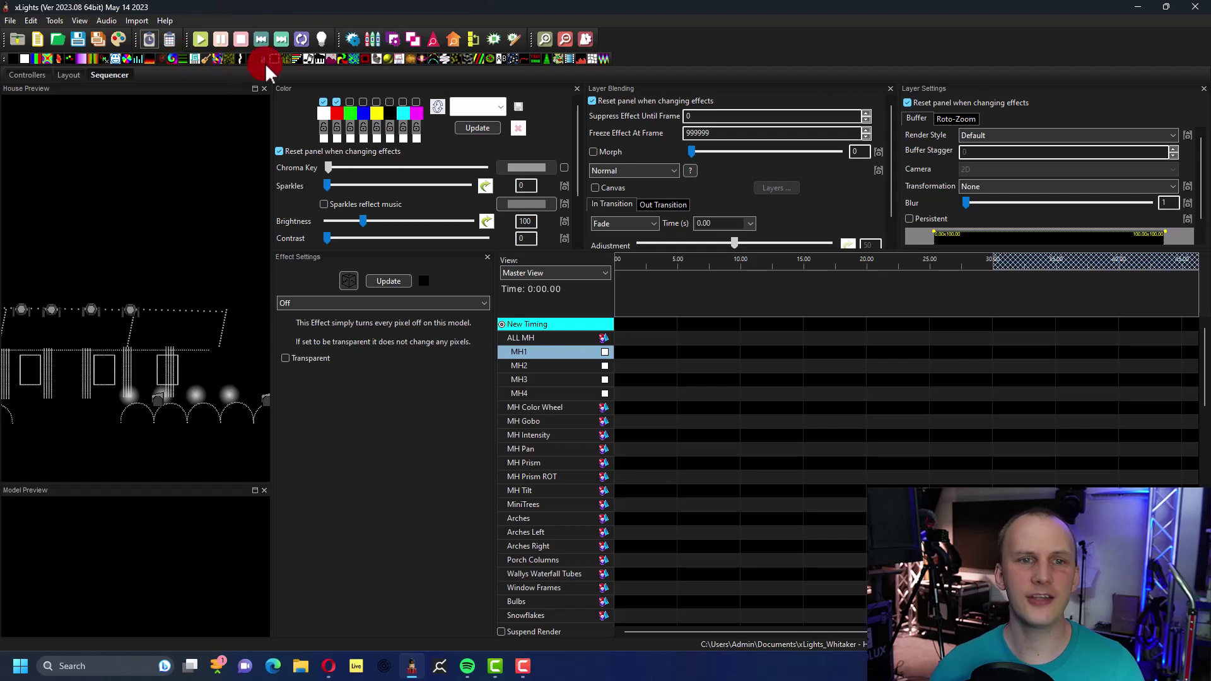
{"action": "left_click_drag", "start_coordinate": [107, 63], "coordinate": [734, 353]}
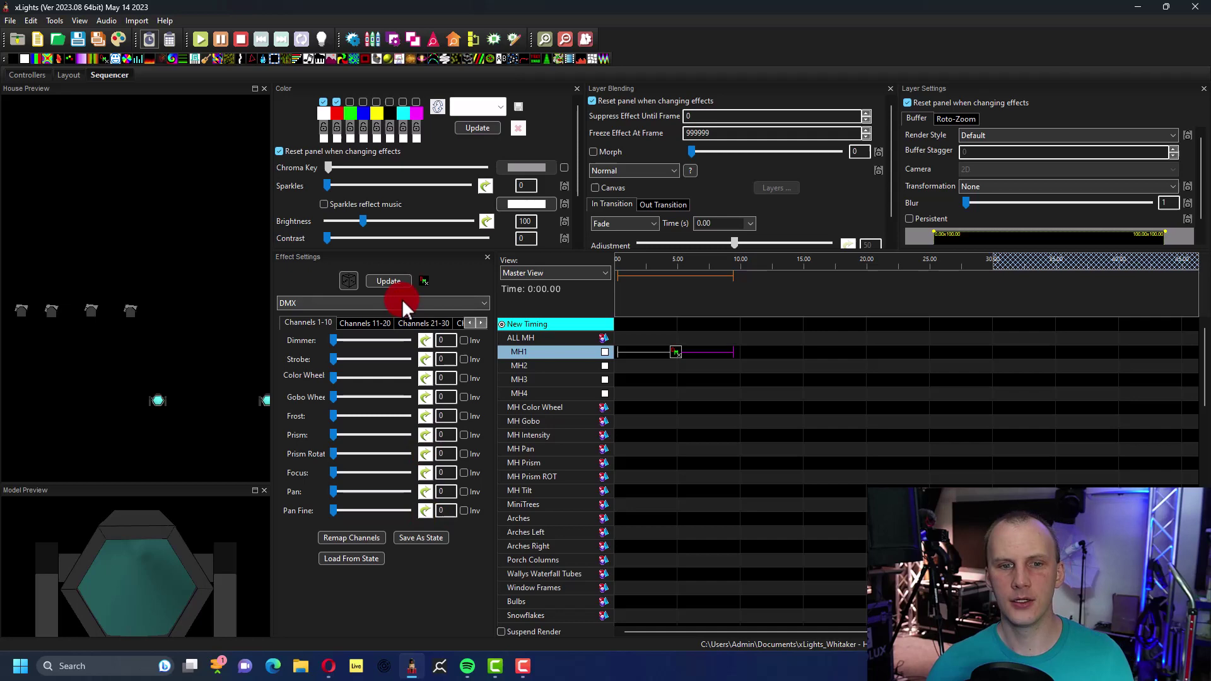
Return to Layout and select MH1 to review its Tilt Forward and Pan 50 presets
{"action": "left_click", "coordinate": [71, 77]}
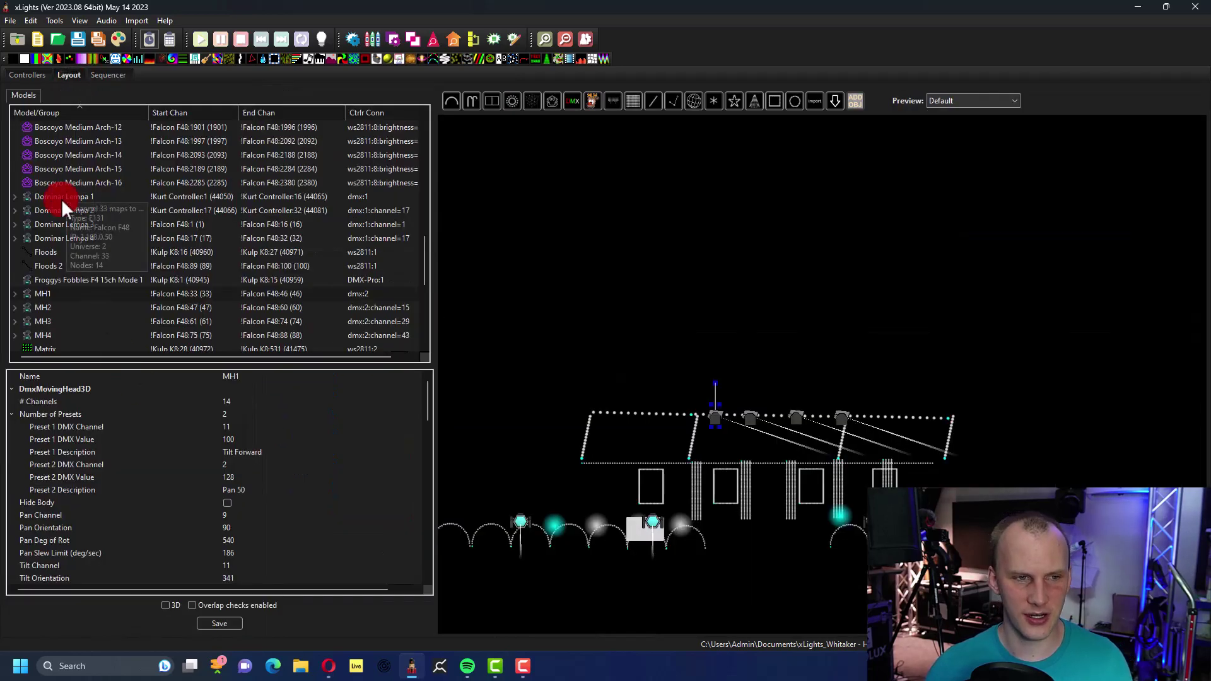
{"action": "left_click", "coordinate": [49, 292]}
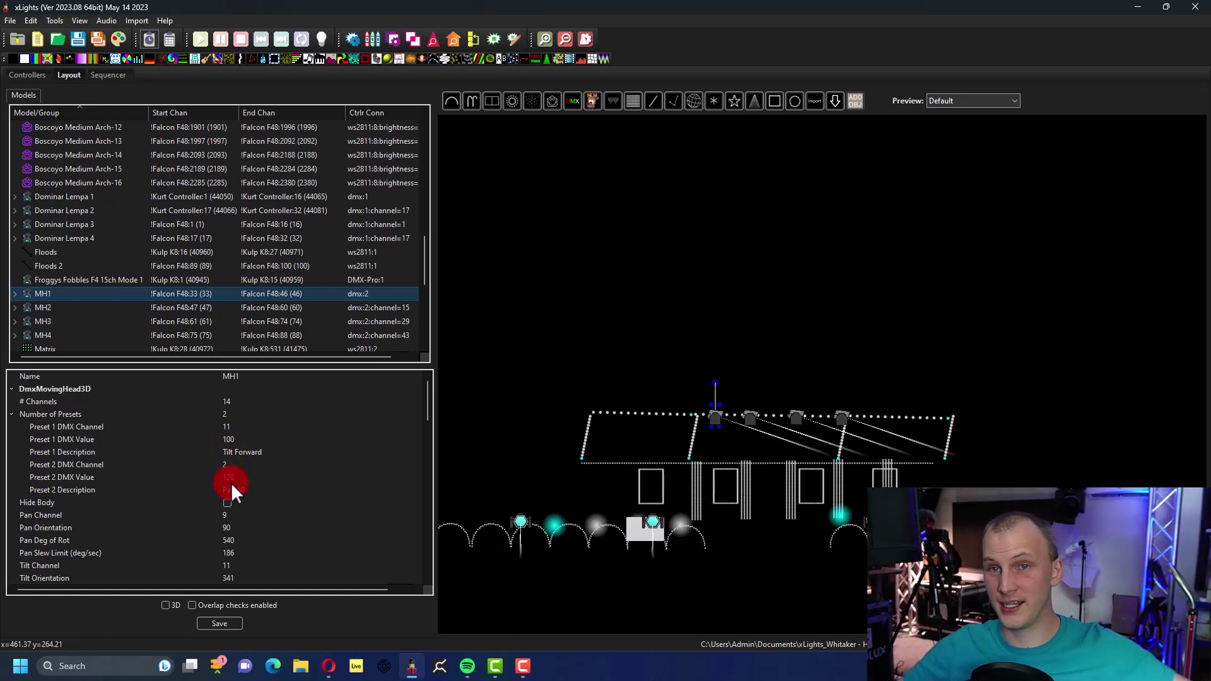
In the Sequencer, keep MH1's effect as DMX and cancel loading the DMX1 state
{"action": "left_click", "coordinate": [92, 75]}
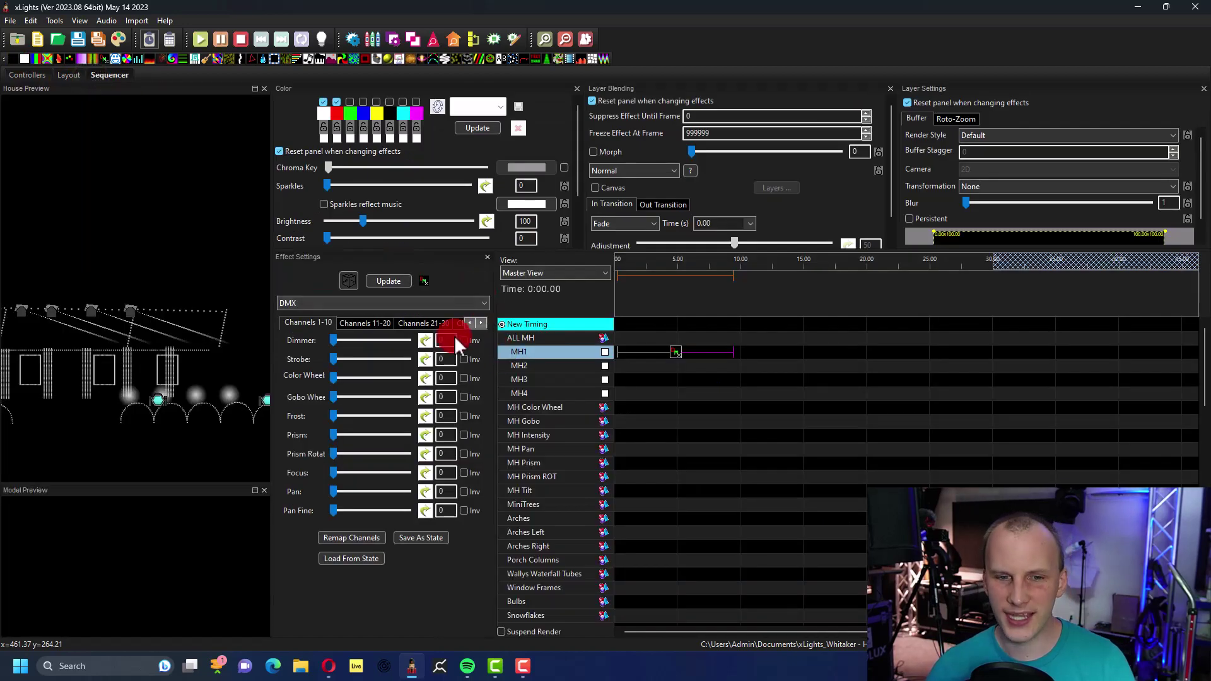
{"action": "left_click", "coordinate": [440, 304]}
{"action": "left_click", "coordinate": [440, 308]}
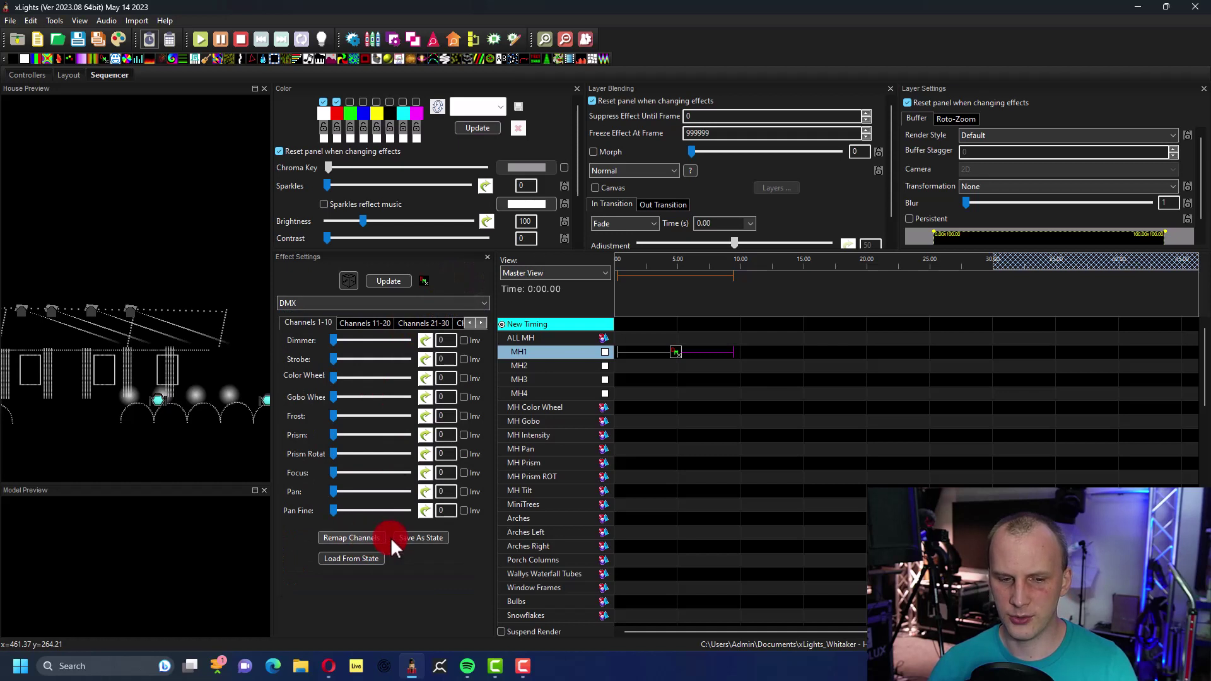
{"action": "left_click", "coordinate": [368, 558]}
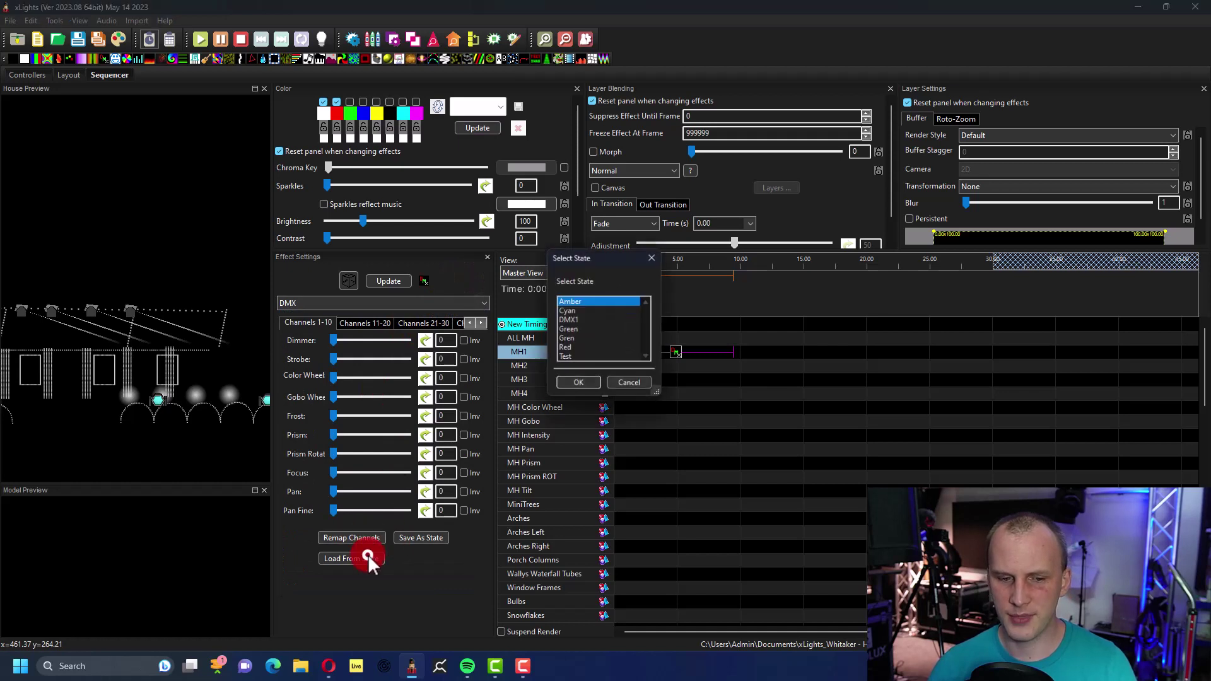
{"action": "left_click", "coordinate": [574, 320]}
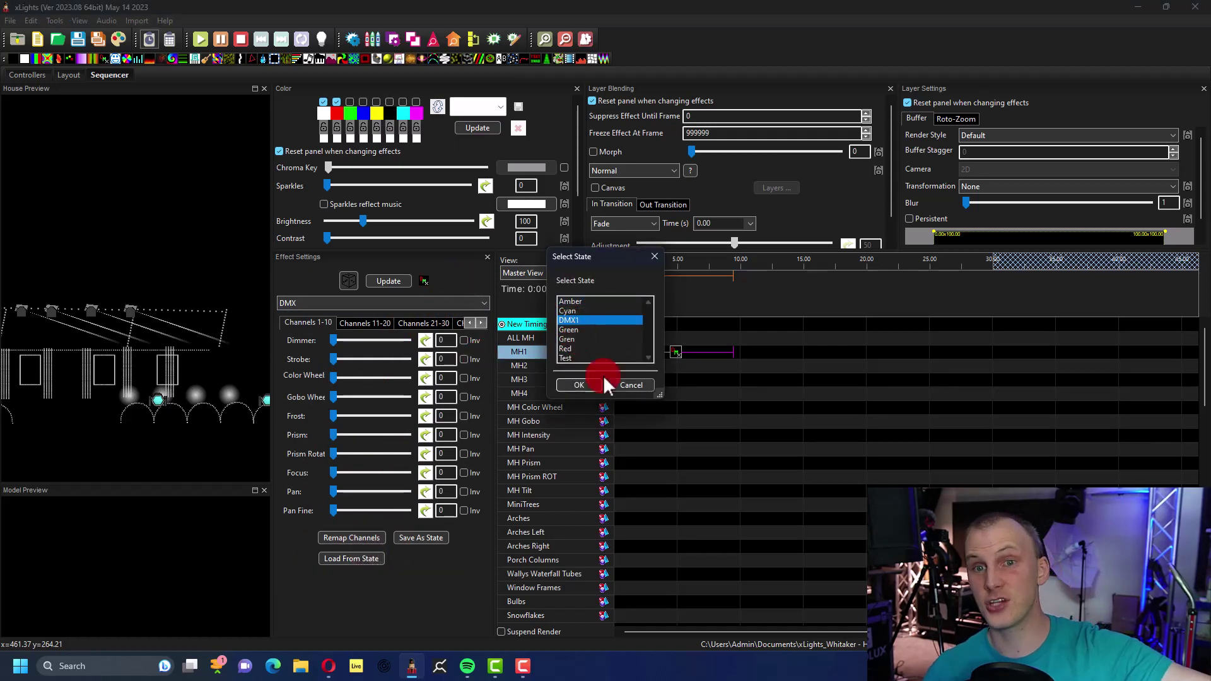
{"action": "left_click", "coordinate": [633, 386]}
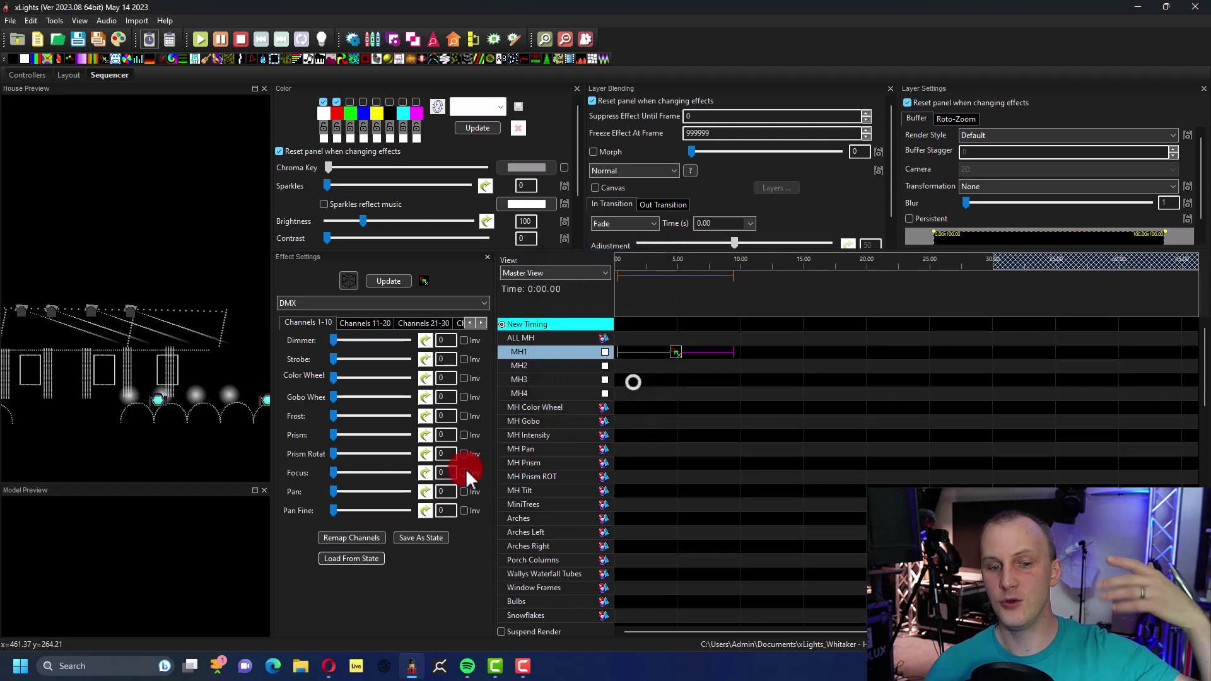
{"action": "left_click", "coordinate": [421, 536]}
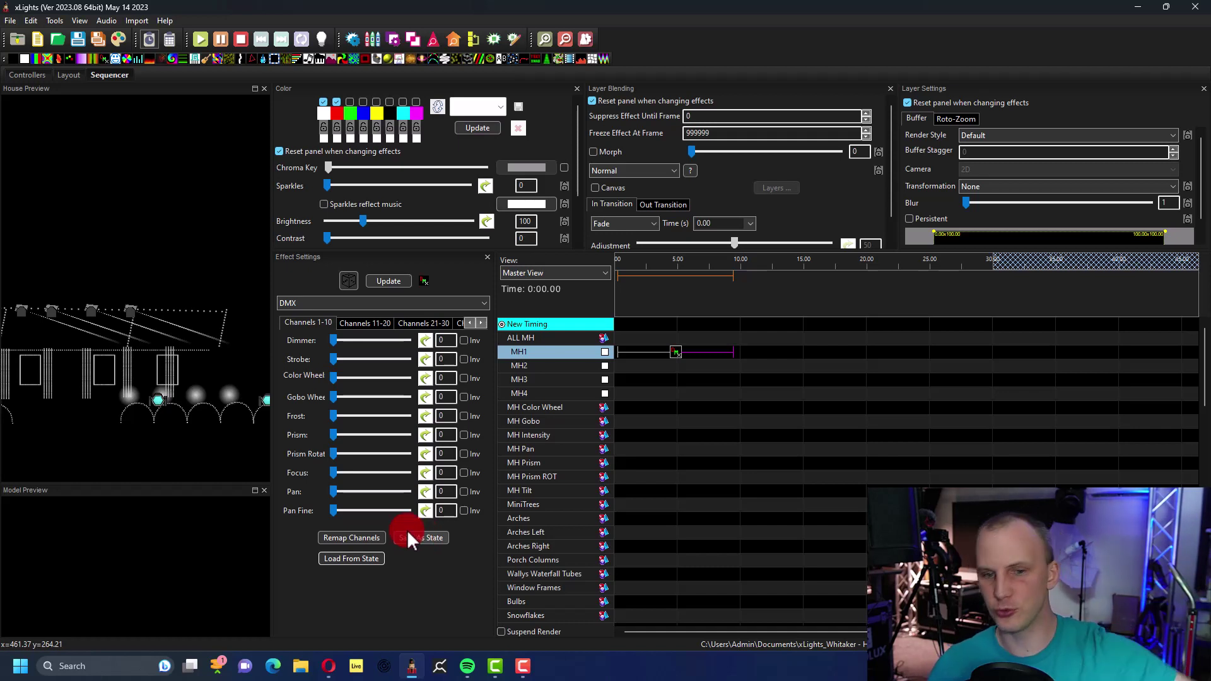
Browse MH1's effect presets, previewing September 2022 Week1 Tree Matrix, then close them and reselect the DMX effect
{"action": "left_click", "coordinate": [676, 352]}
{"action": "right_click", "coordinate": [676, 352]}
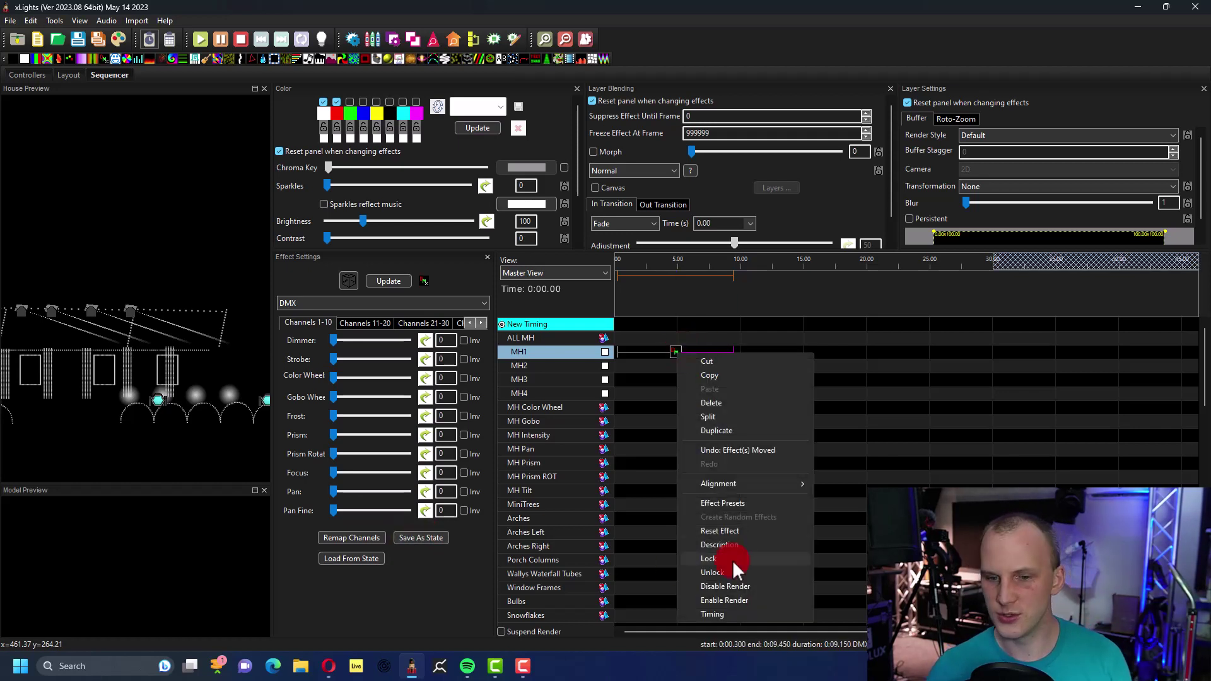
{"action": "left_click", "coordinate": [735, 507]}
{"action": "left_click", "coordinate": [820, 298]}
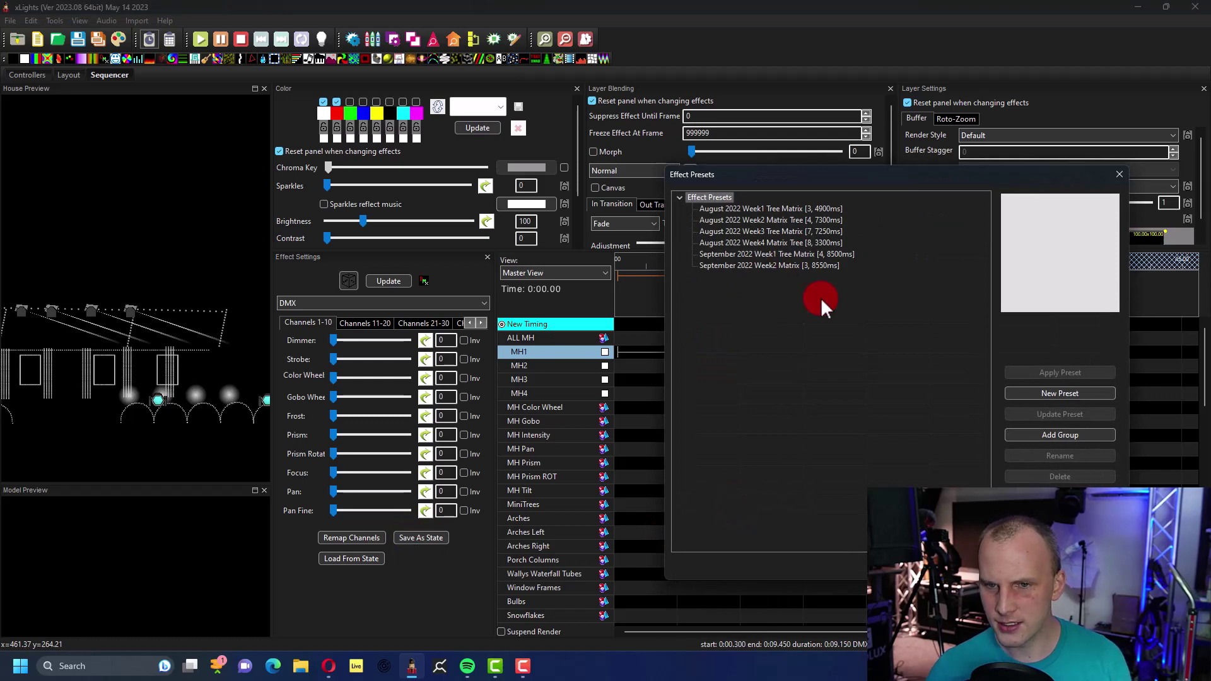
{"action": "left_click", "coordinate": [714, 210]}
{"action": "left_click", "coordinate": [716, 221]}
{"action": "left_click", "coordinate": [726, 255]}
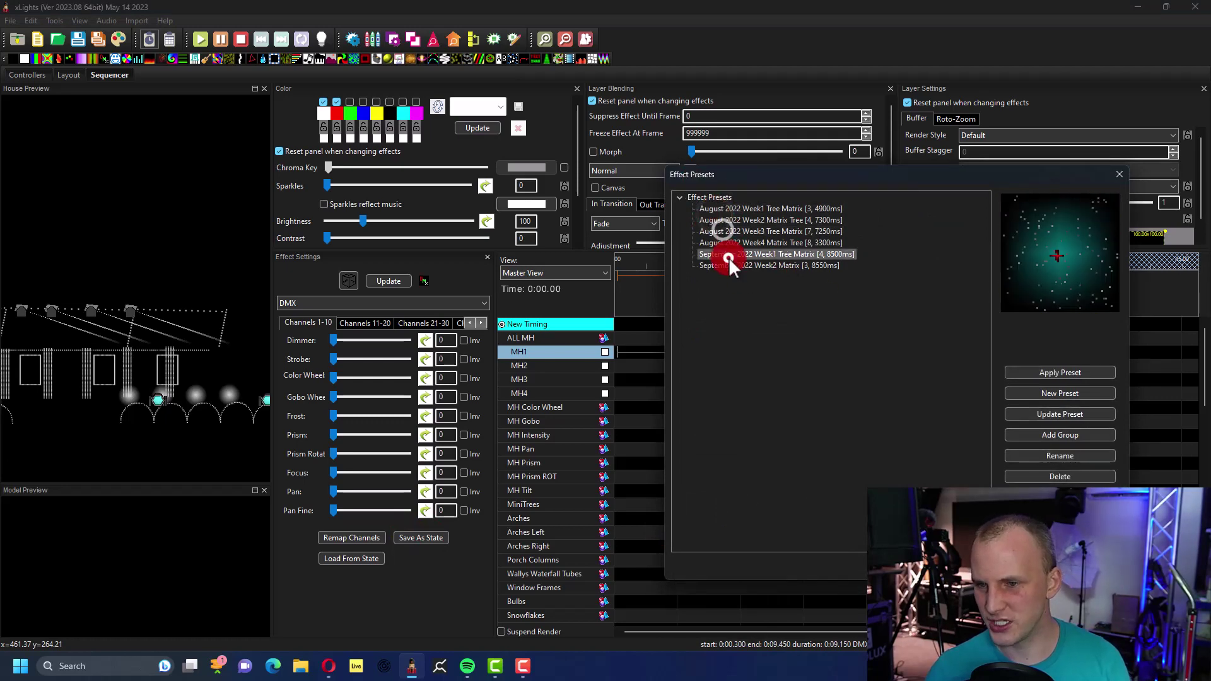
{"action": "left_click", "coordinate": [1119, 174]}
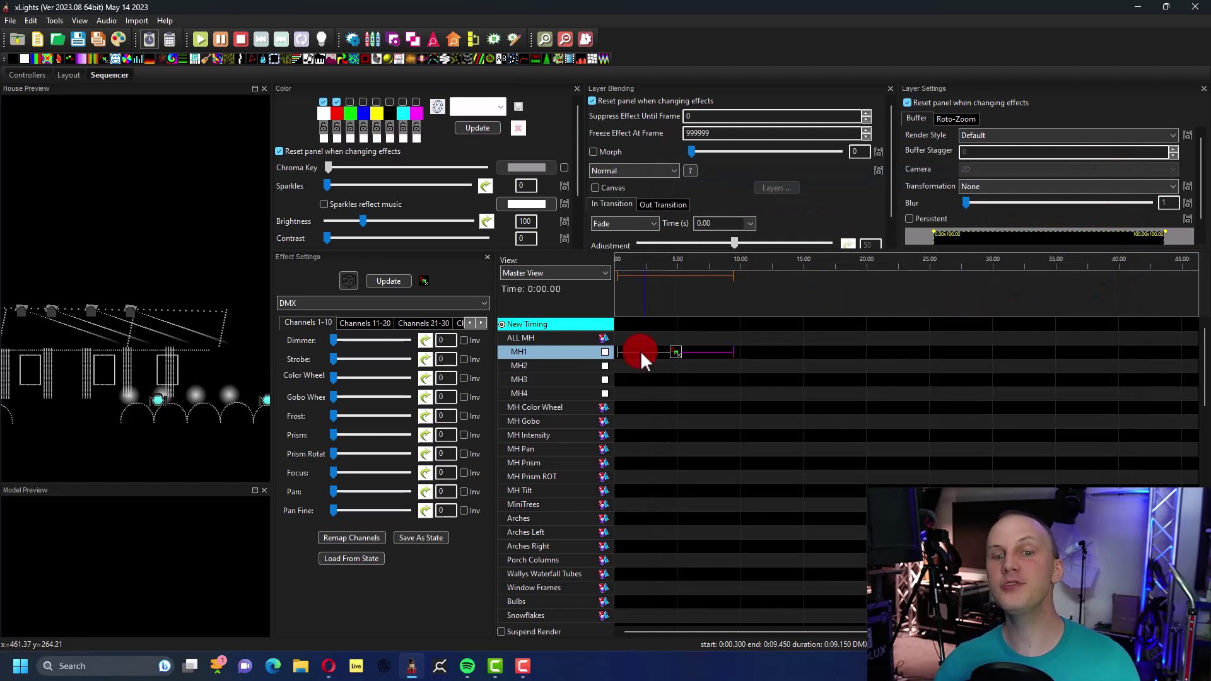
{"action": "left_click", "coordinate": [671, 352]}
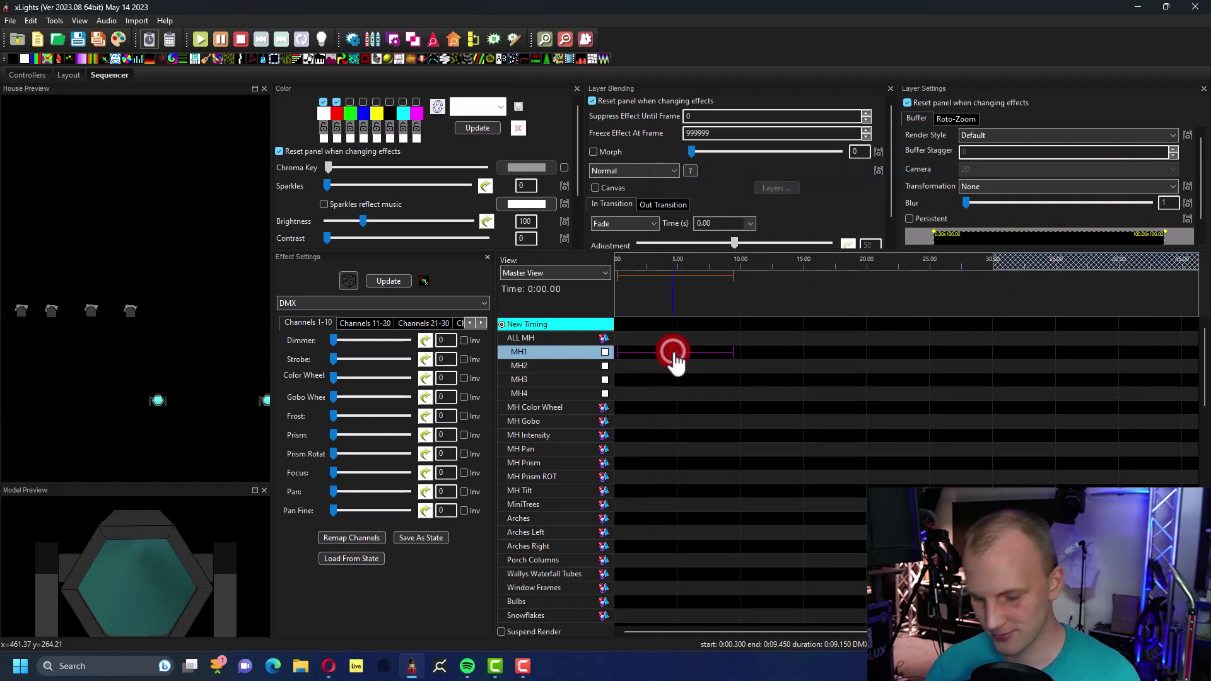
Delete the selected DMX effect from MH1's row
{"action": "key", "text": "Delete"}
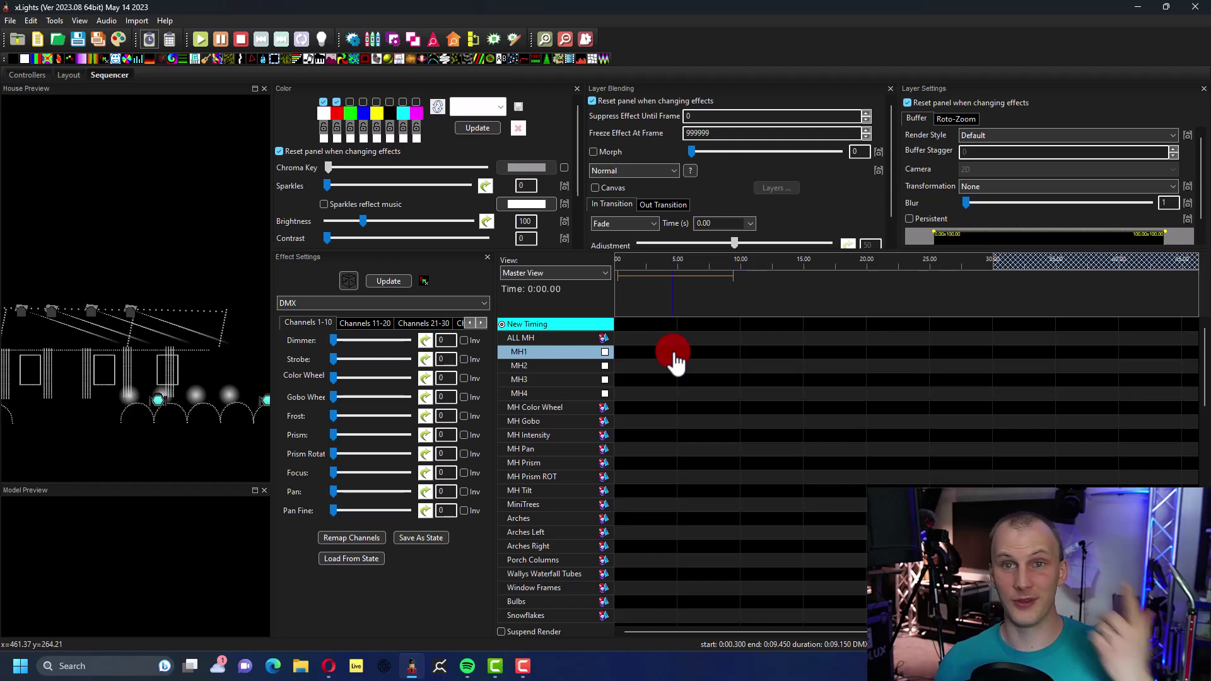
{"action": "left_click", "coordinate": [106, 150]}
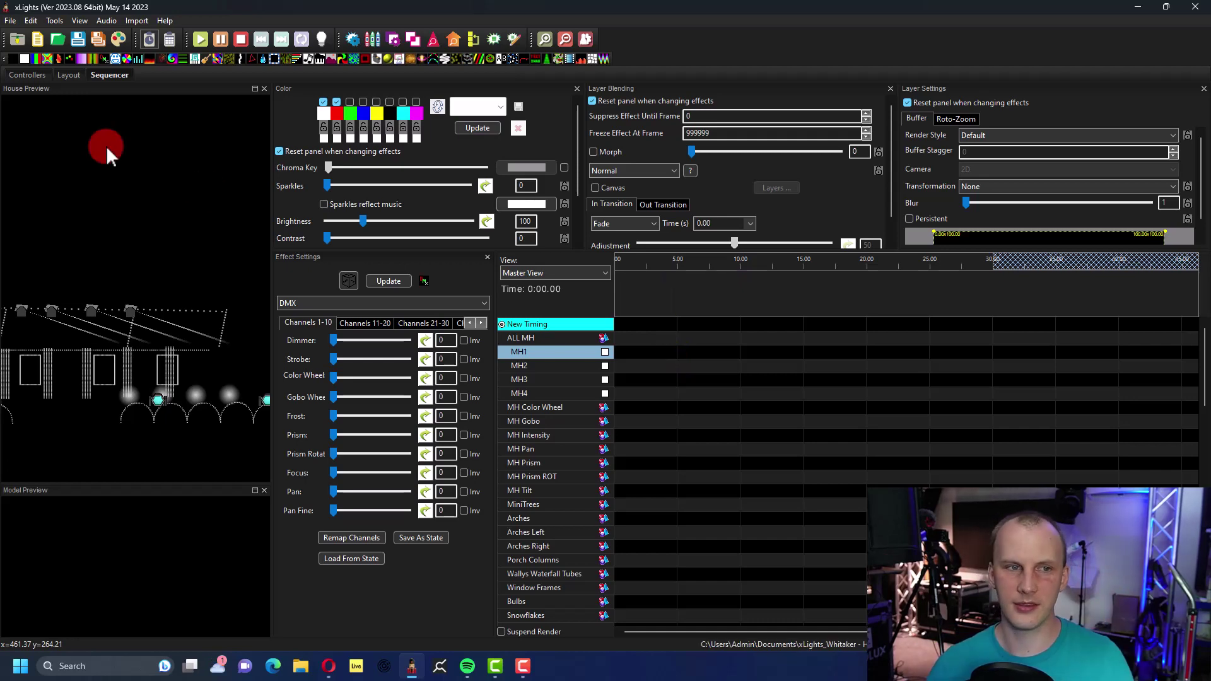
{"action": "left_click", "coordinate": [82, 77]}
{"action": "left_click", "coordinate": [69, 293]}
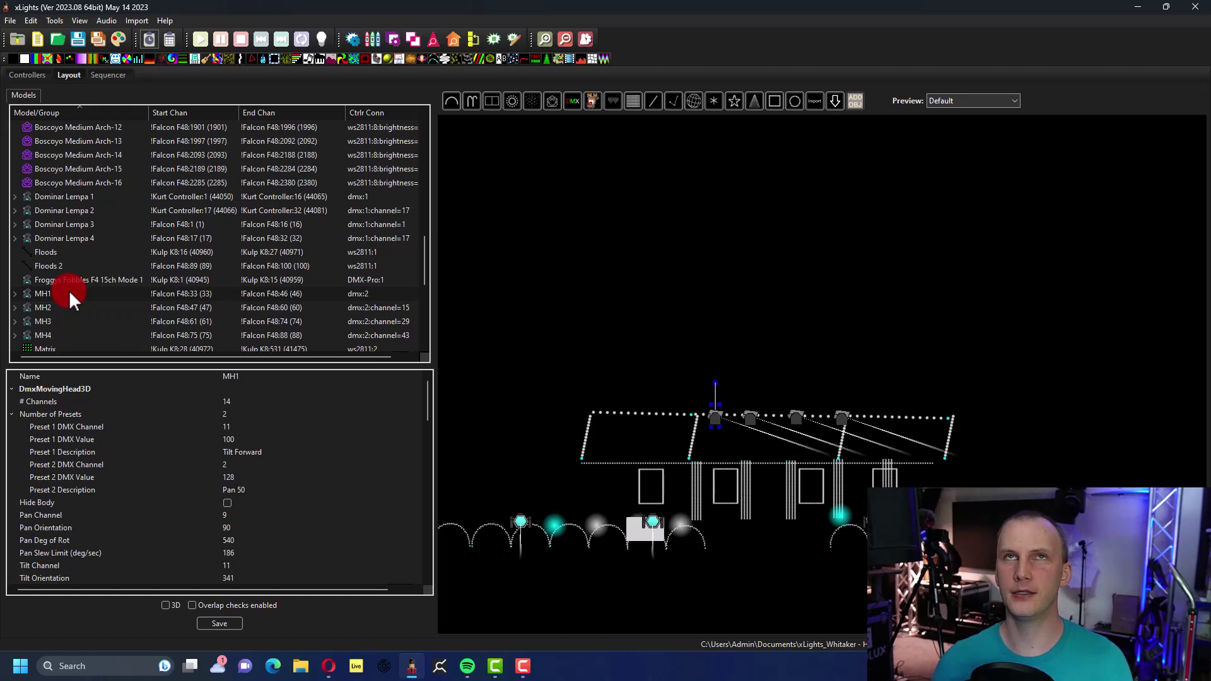
{"action": "left_click", "coordinate": [111, 77]}
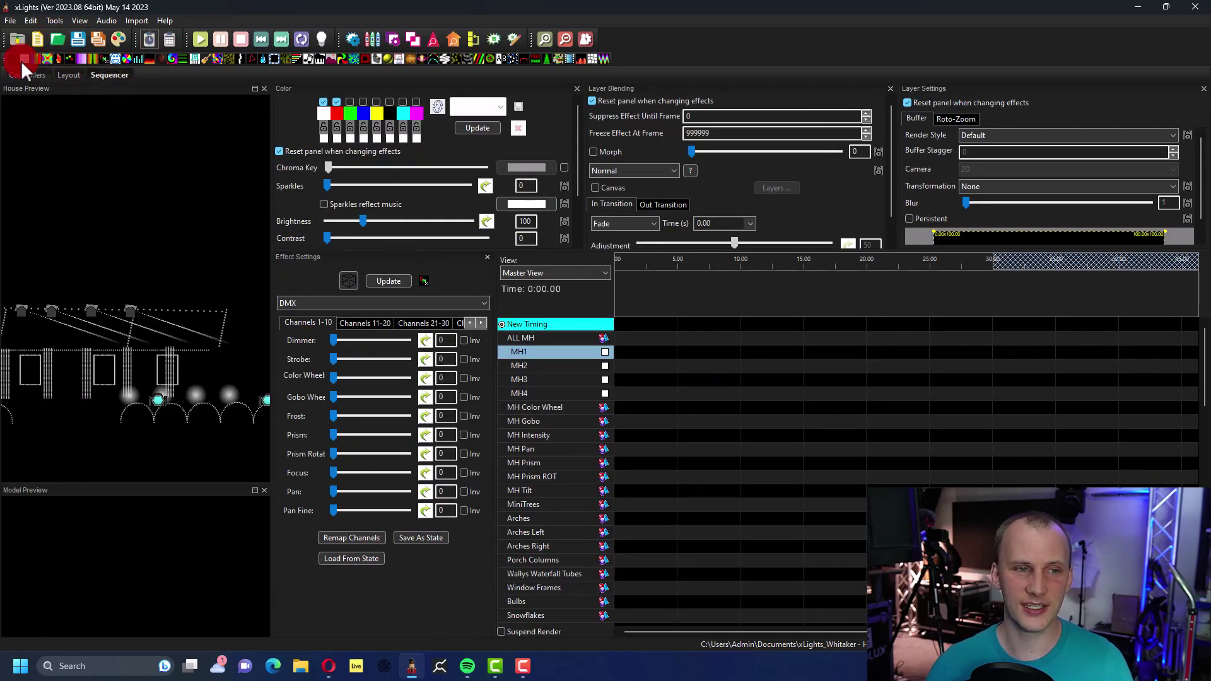
{"action": "left_click_drag", "start_coordinate": [21, 61], "coordinate": [805, 365]}
{"action": "left_click", "coordinate": [691, 351]}
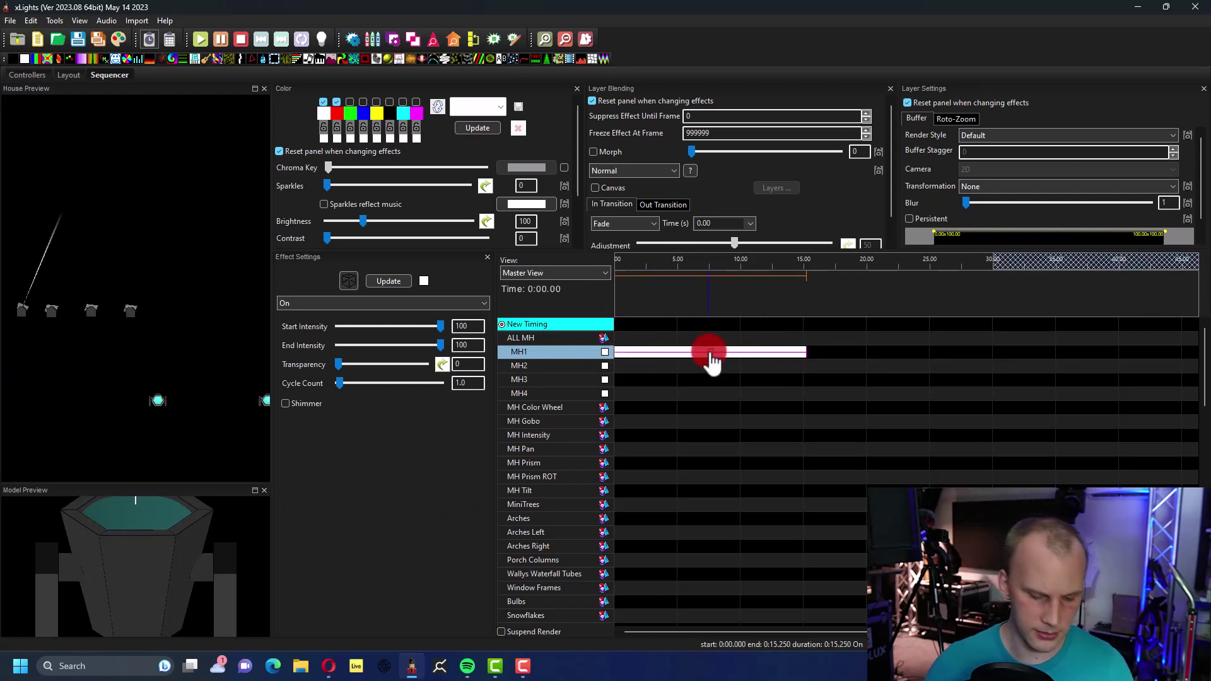
{"action": "key", "text": "ctrl+c"}
{"action": "left_click", "coordinate": [645, 365]}
{"action": "key", "text": "ctrl+v"}
{"action": "left_click", "coordinate": [656, 379]}
{"action": "key", "text": "ctrl+v"}
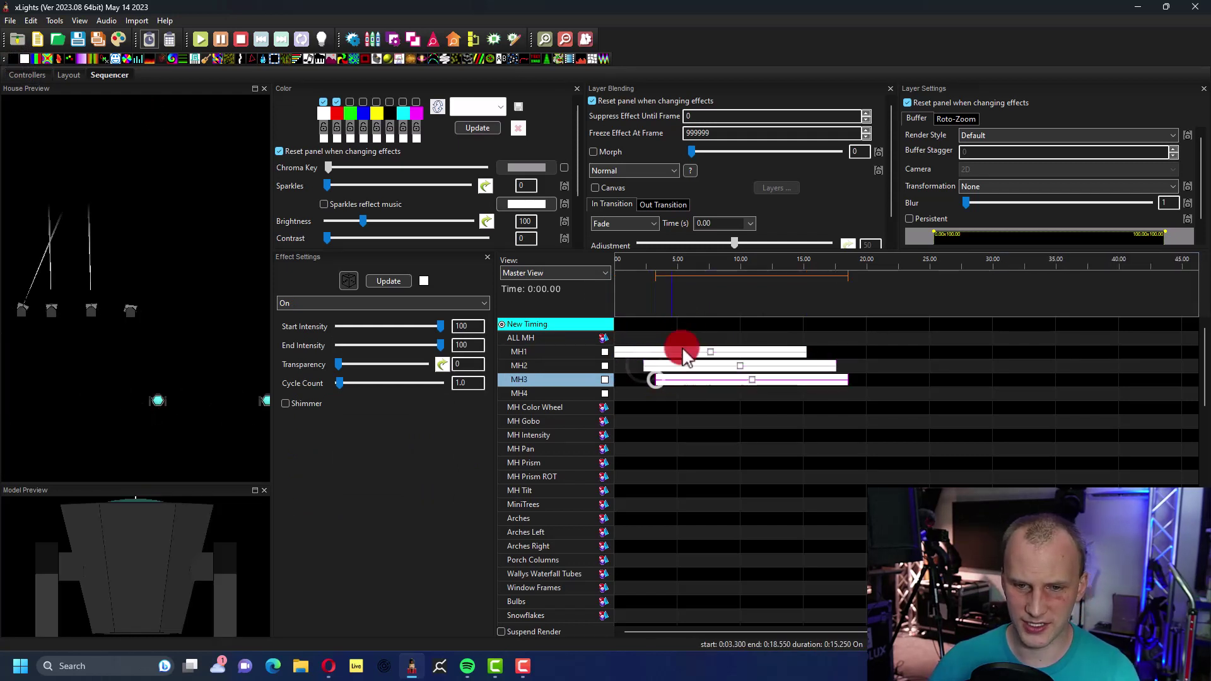
{"action": "mouse_move", "coordinate": [701, 262]}
{"action": "left_mouse_down"}
{"action": "mouse_move", "coordinate": [721, 324]}
{"action": "mouse_move", "coordinate": [6, 159]}
{"action": "mouse_move", "coordinate": [9, 321]}
{"action": "left_mouse_up"}
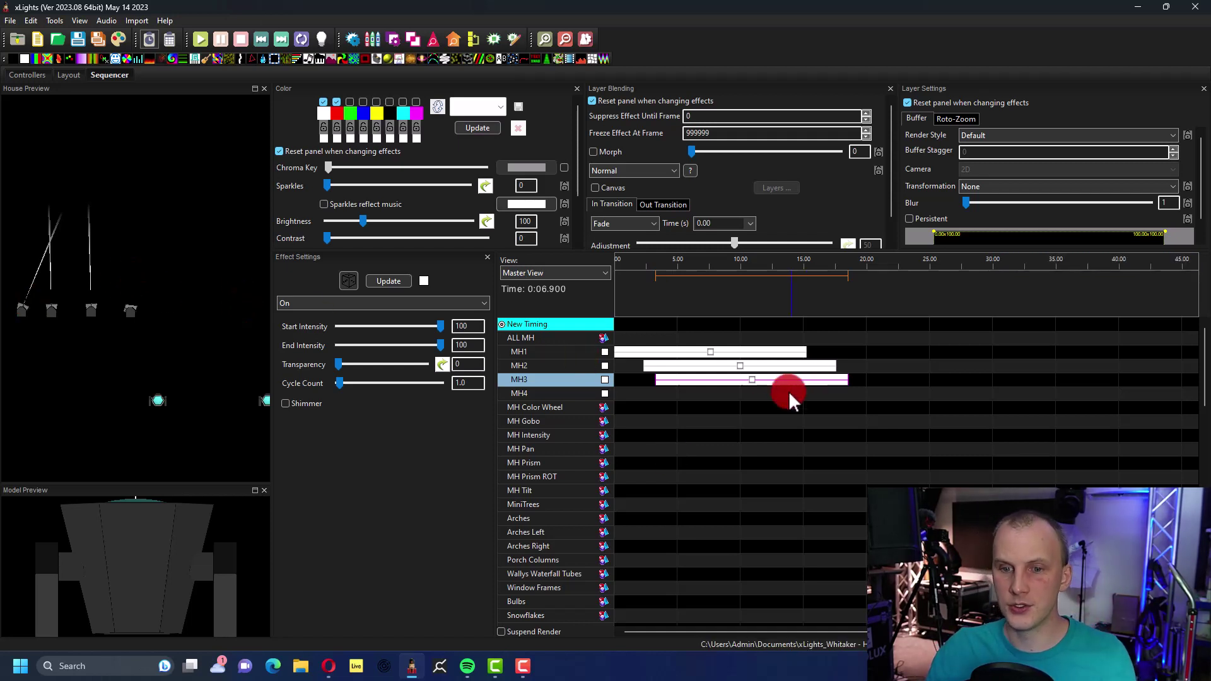
{"action": "left_click_drag", "start_coordinate": [788, 391], "coordinate": [710, 350]}
{"action": "key", "text": "Delete"}
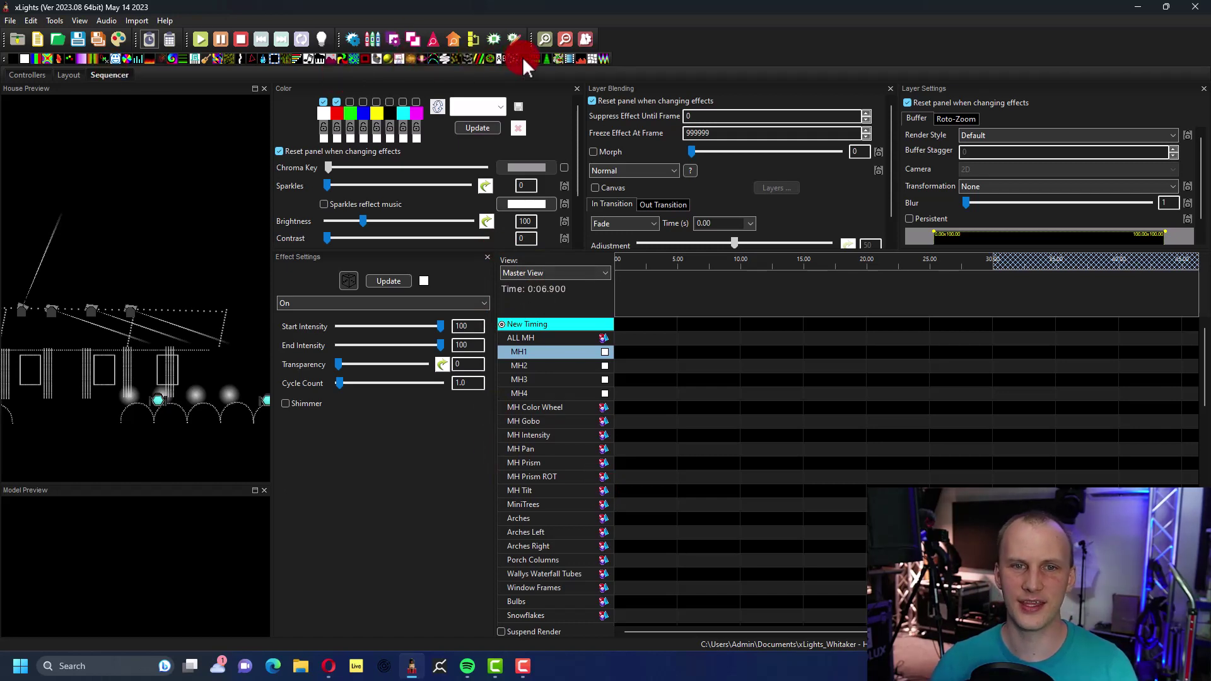
Add a Single Strand effect to ALL MH using palette colour 6 instead of 2, chase size 69, 3 chases
{"action": "left_click_drag", "start_coordinate": [432, 58], "coordinate": [838, 339]}
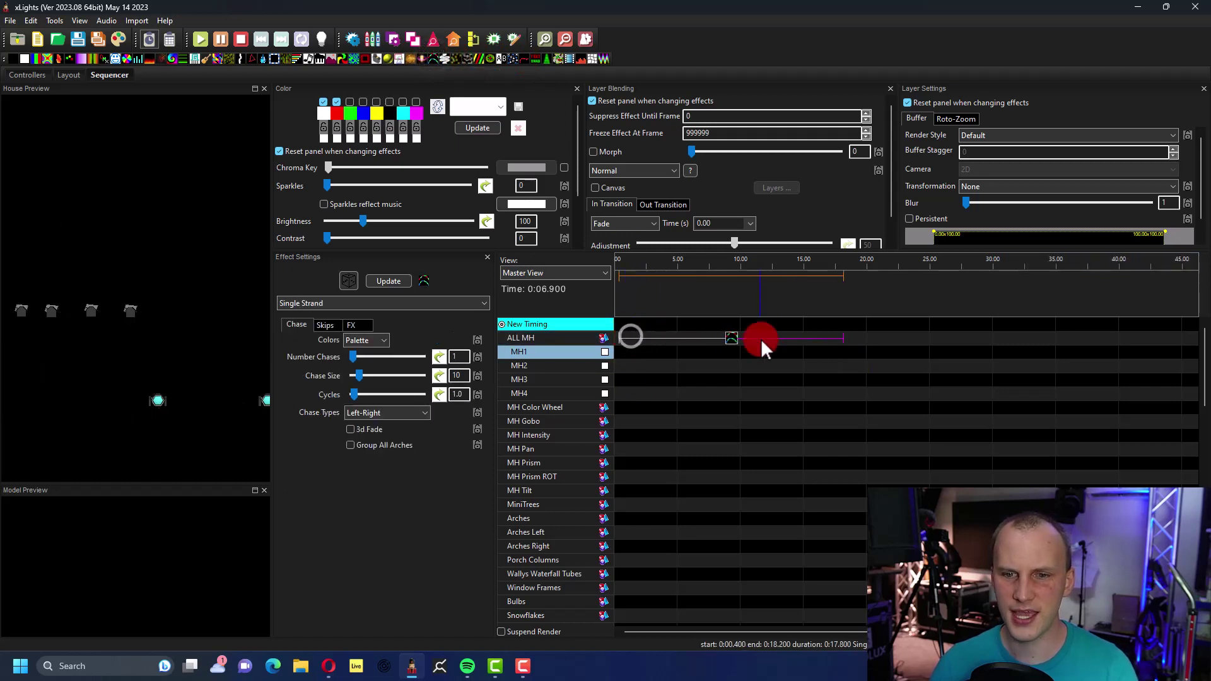
{"action": "left_click", "coordinate": [730, 340]}
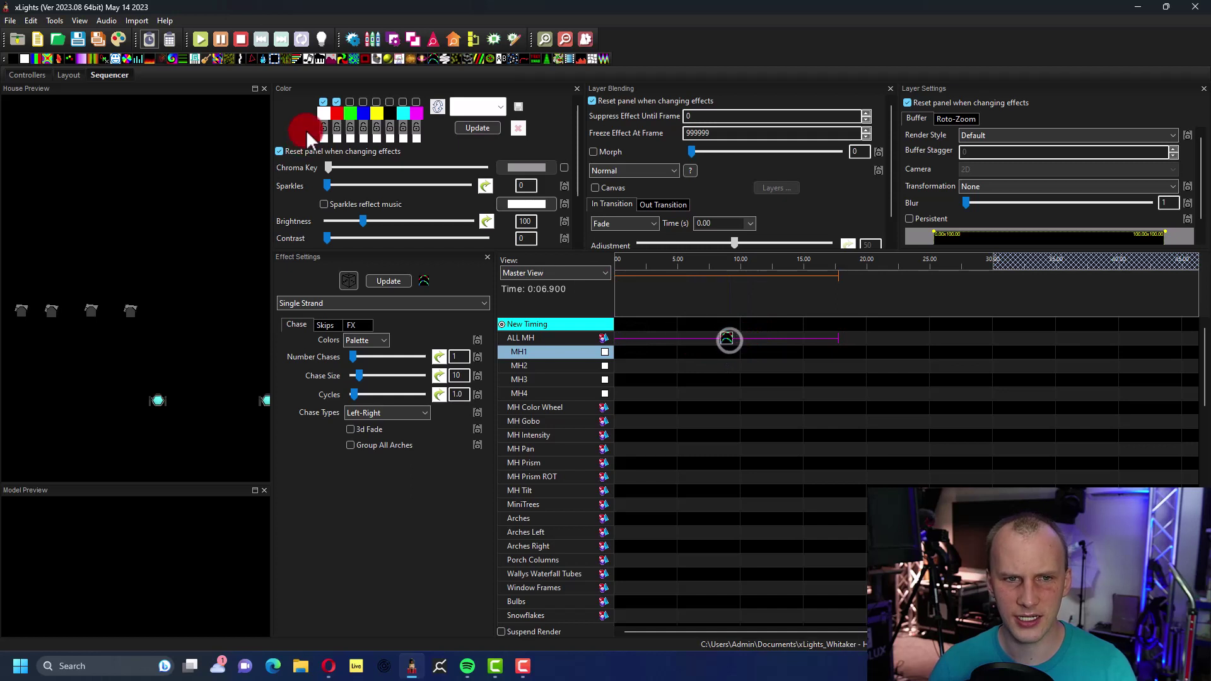
{"action": "left_click", "coordinate": [337, 102]}
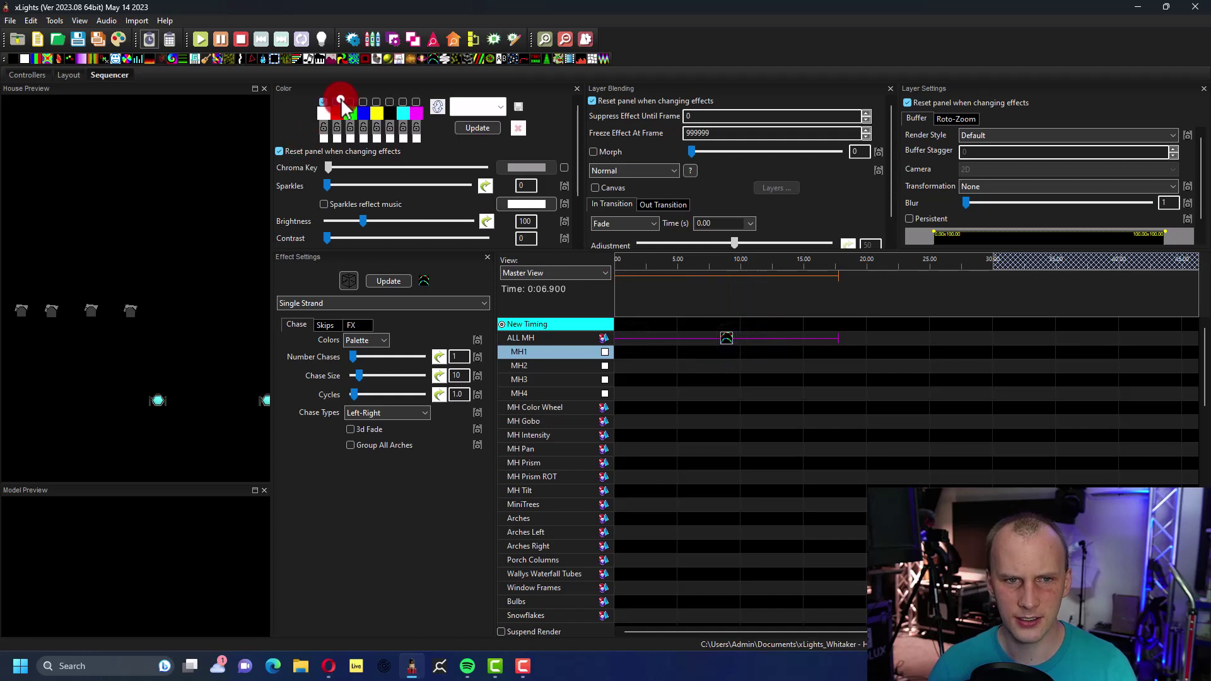
{"action": "left_click", "coordinate": [390, 101]}
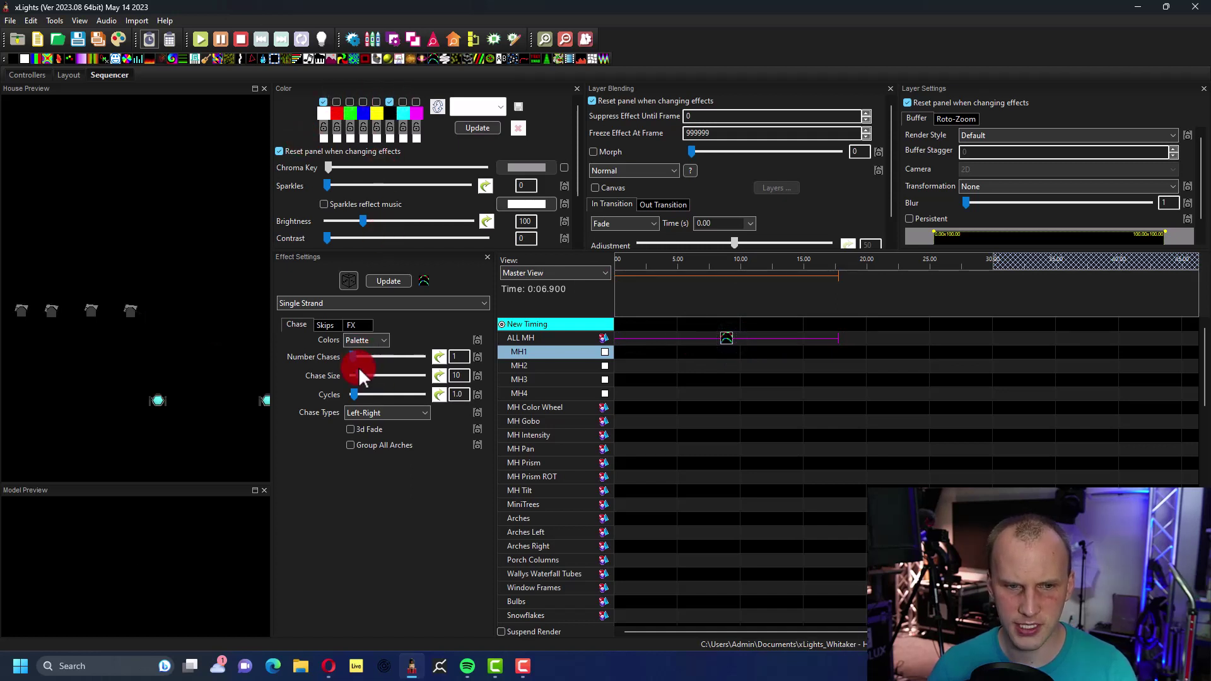
{"action": "left_click_drag", "start_coordinate": [359, 367], "coordinate": [401, 376]}
{"action": "left_click_drag", "start_coordinate": [353, 357], "coordinate": [358, 362]}
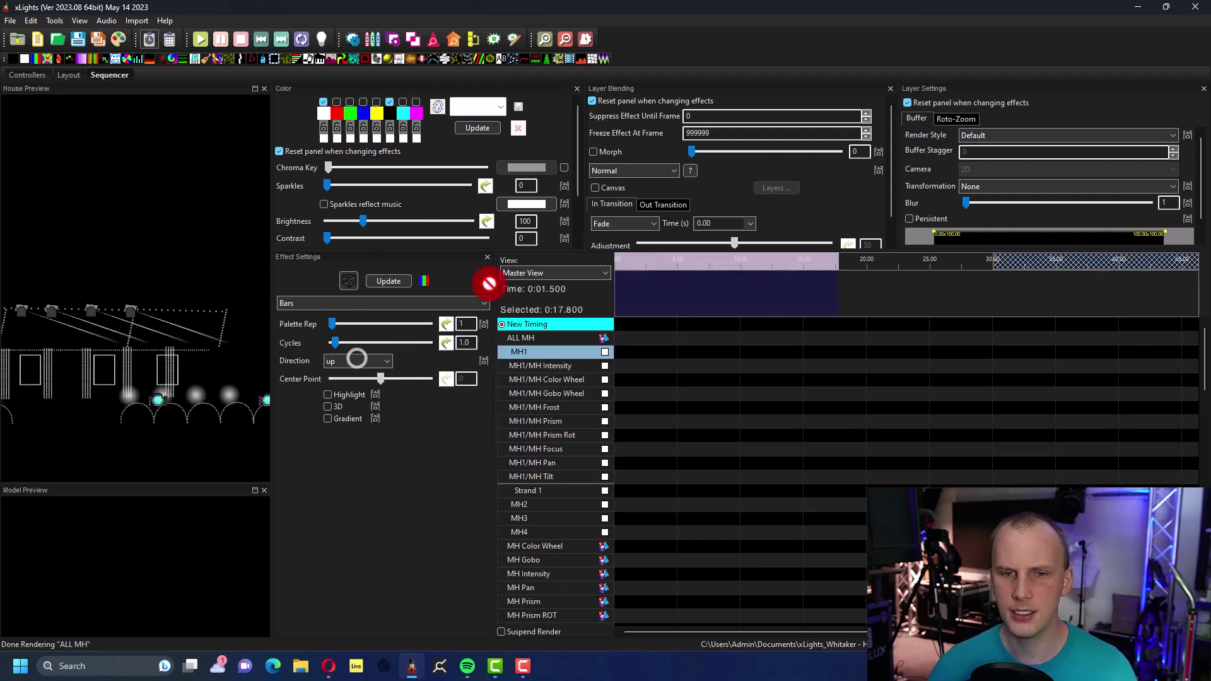
Draw a Bars effect across the ALL MH row and play it back from near the start
{"action": "left_click_drag", "start_coordinate": [617, 335], "coordinate": [770, 340]}
{"action": "left_click", "coordinate": [691, 340]}
{"action": "left_click", "coordinate": [647, 288]}
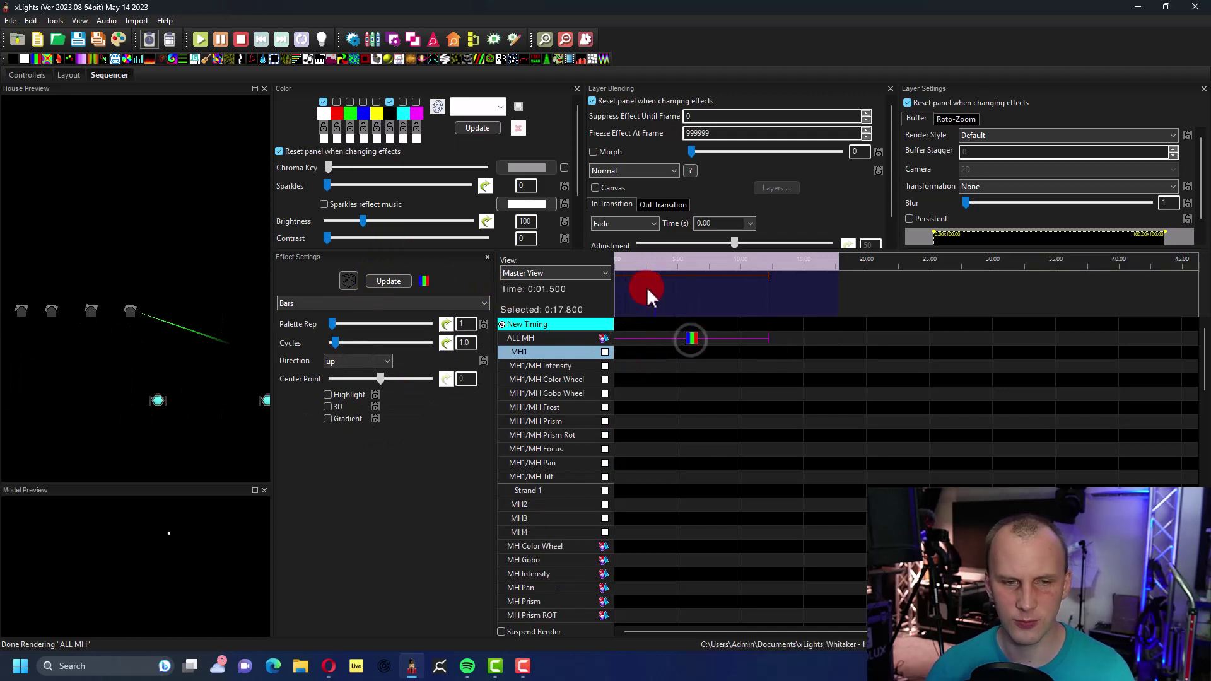
{"action": "left_click", "coordinate": [618, 261]}
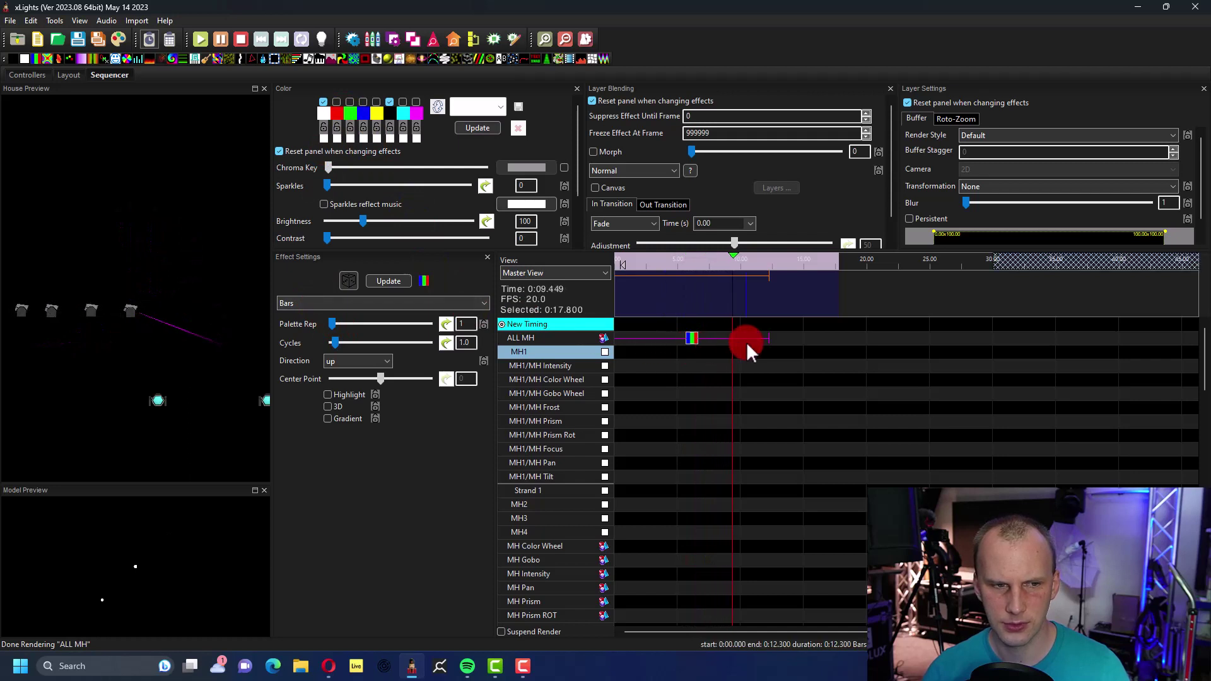
{"action": "left_click", "coordinate": [703, 304]}
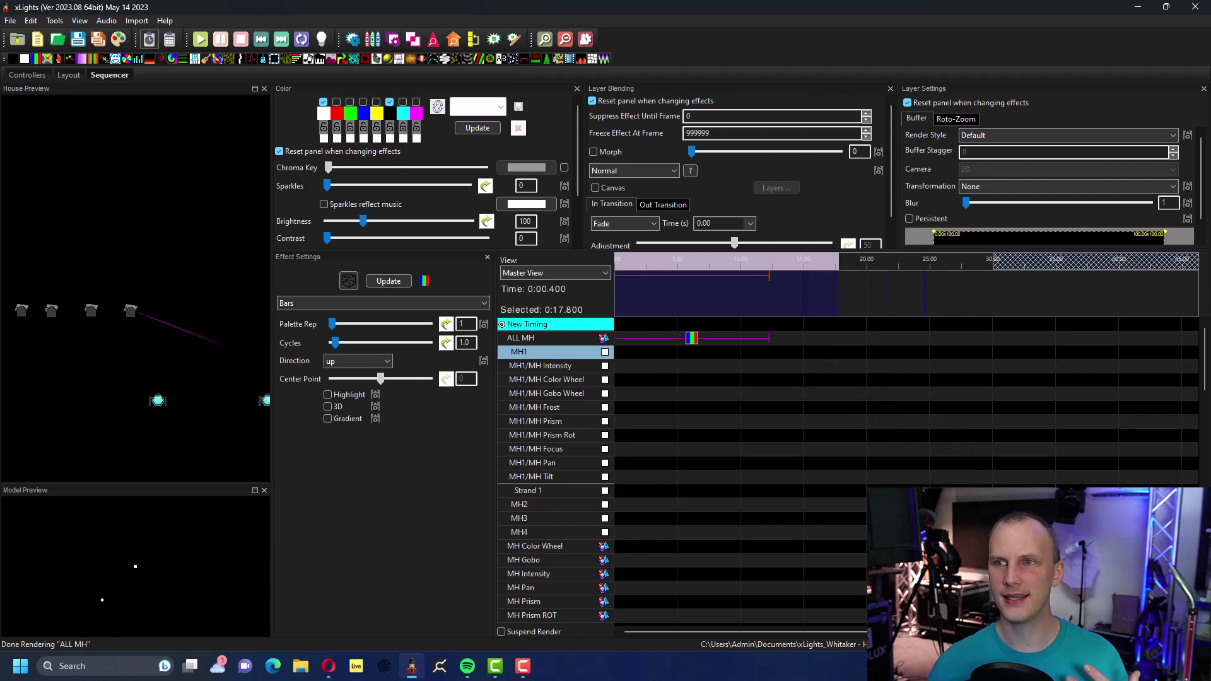
Move the Bars effect onto MH1, limit the play range to it, and scrub through it
{"action": "left_click_drag", "start_coordinate": [695, 341], "coordinate": [696, 344]}
{"action": "left_click", "coordinate": [690, 349]}
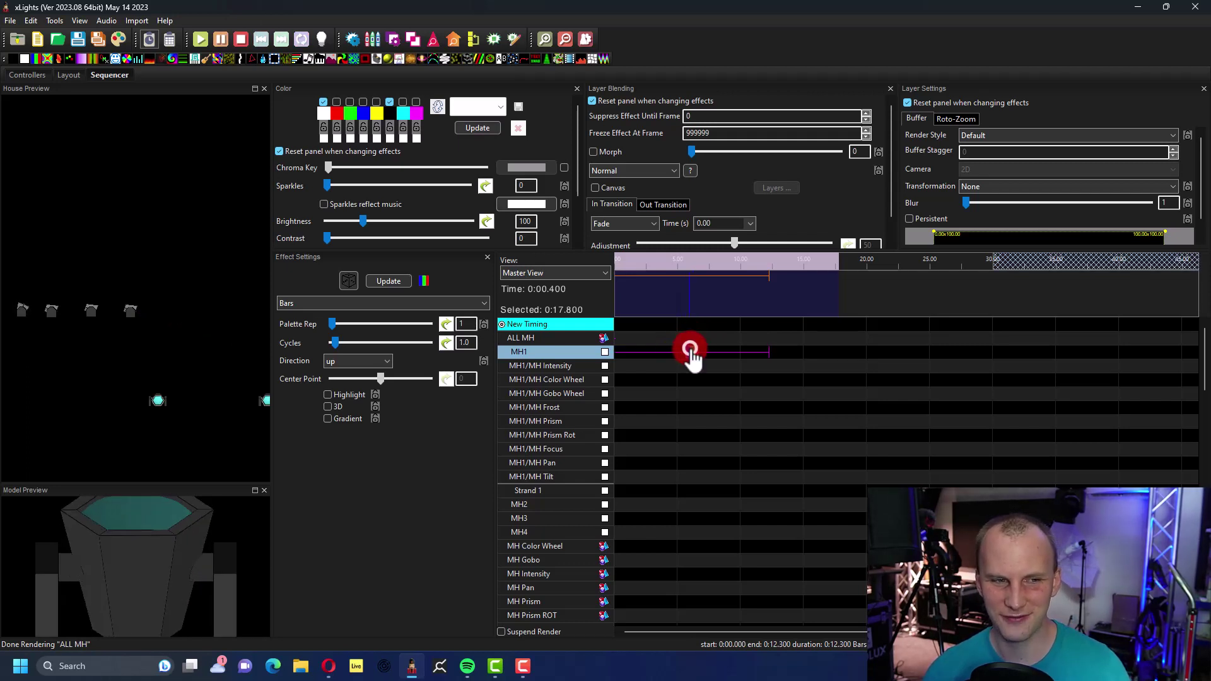
{"action": "left_click", "coordinate": [681, 350]}
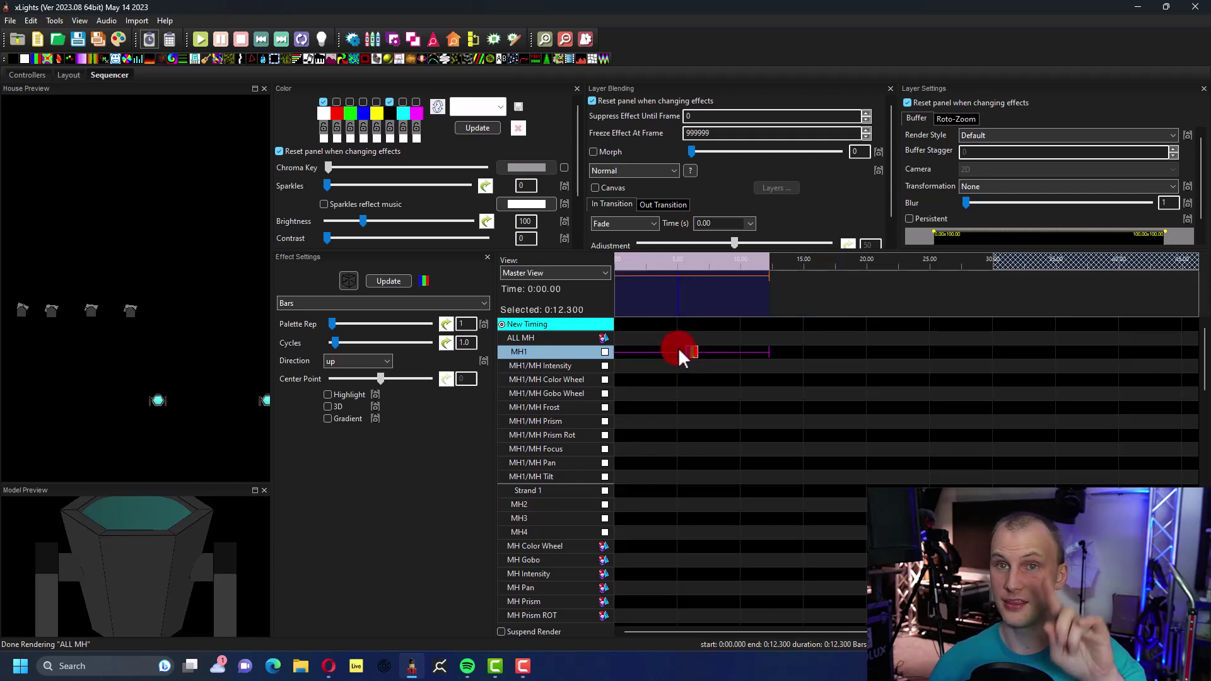
{"action": "left_click", "coordinate": [714, 346]}
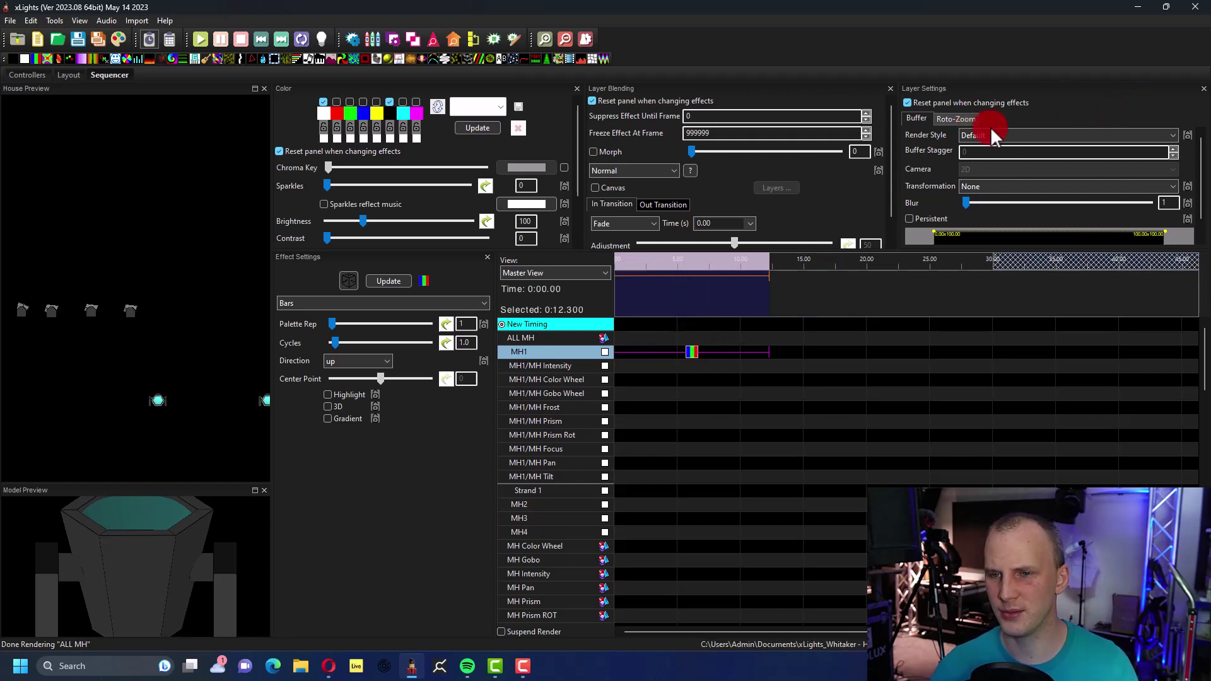
{"action": "left_click", "coordinate": [692, 353]}
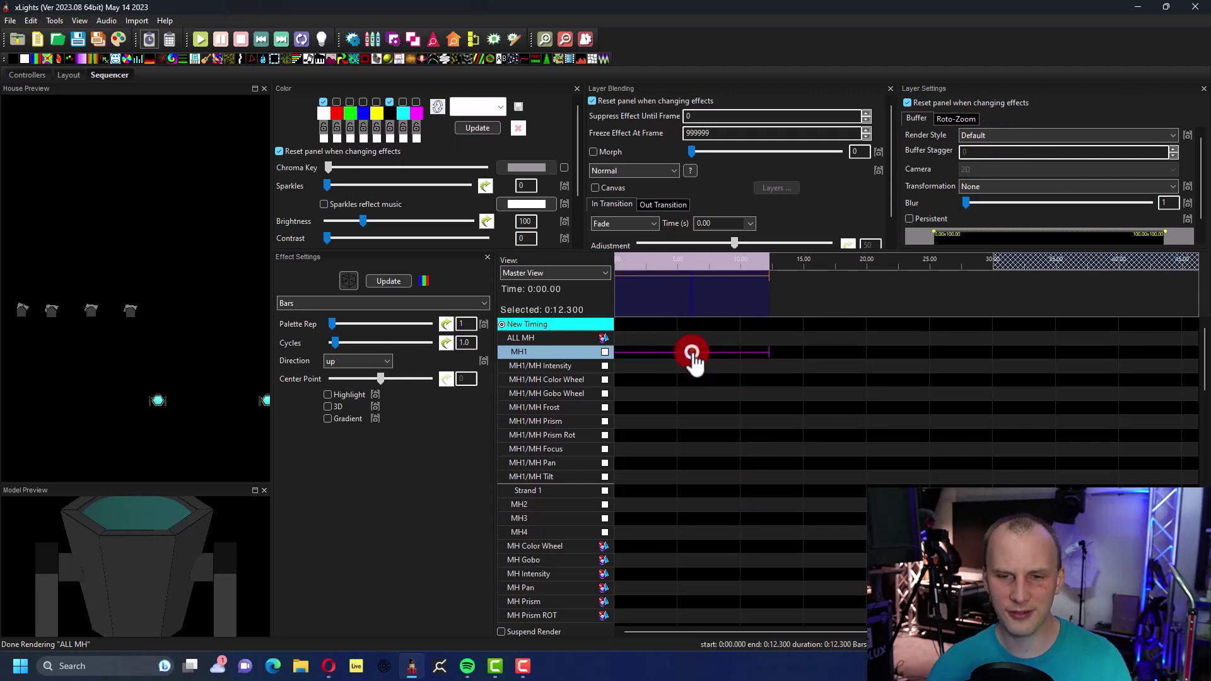
{"action": "left_click_drag", "start_coordinate": [648, 256], "coordinate": [694, 315]}
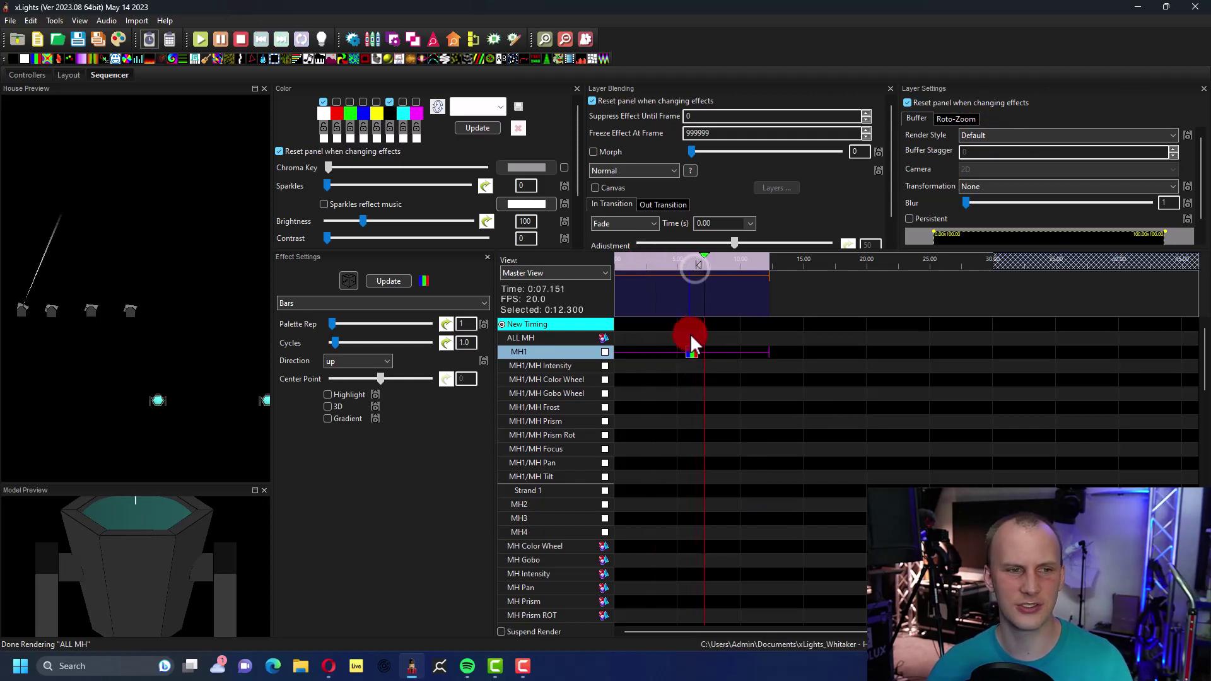